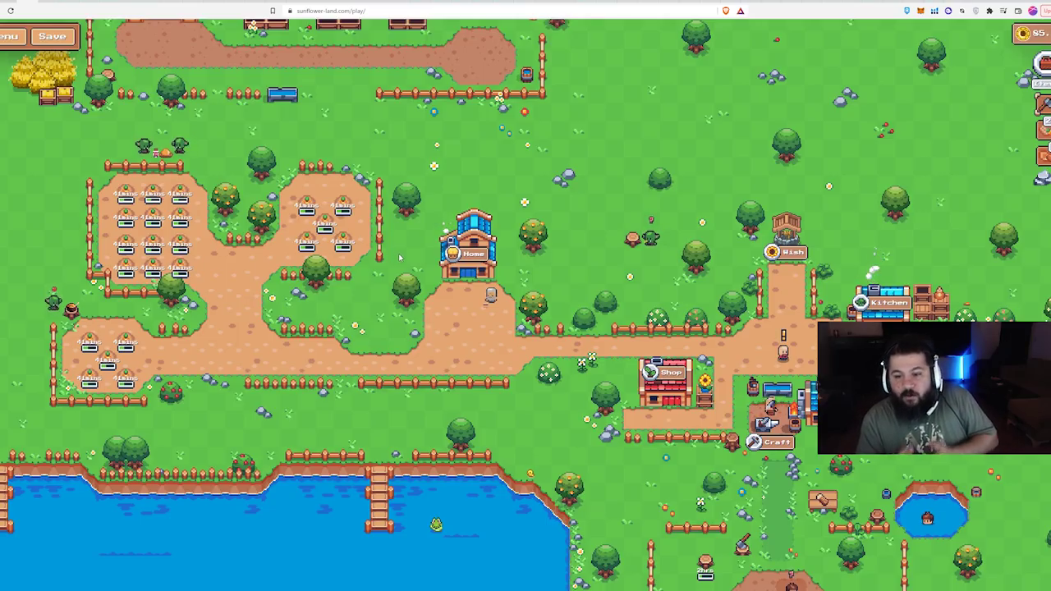
Look around the farm and view the Chicken Coop among the barn's rare items.
scroll(561, 442, "down", 3)
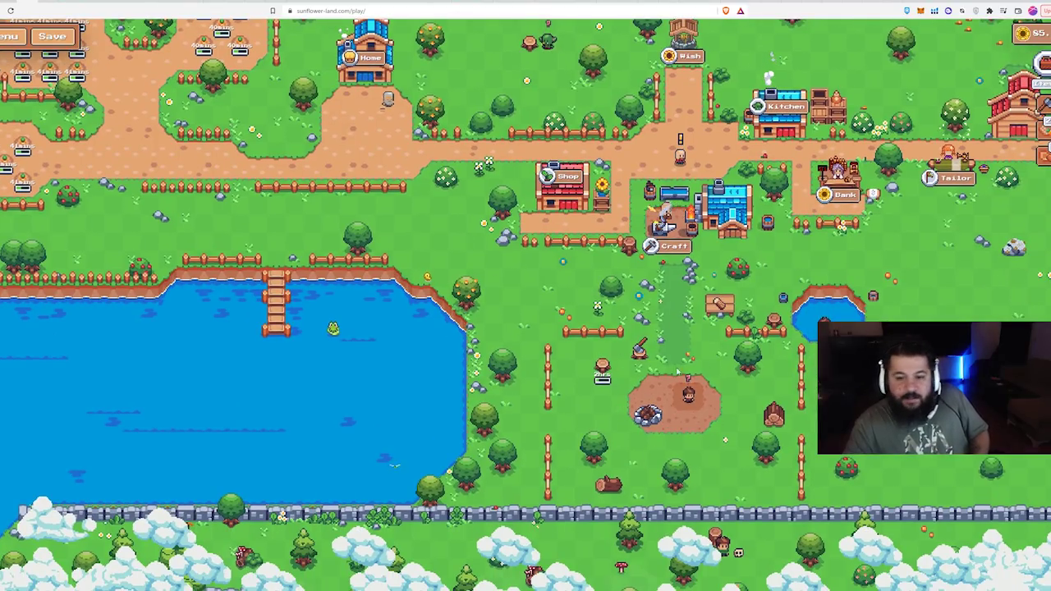
left_click_drag(402, 39, 525, 316)
left_click(525, 316)
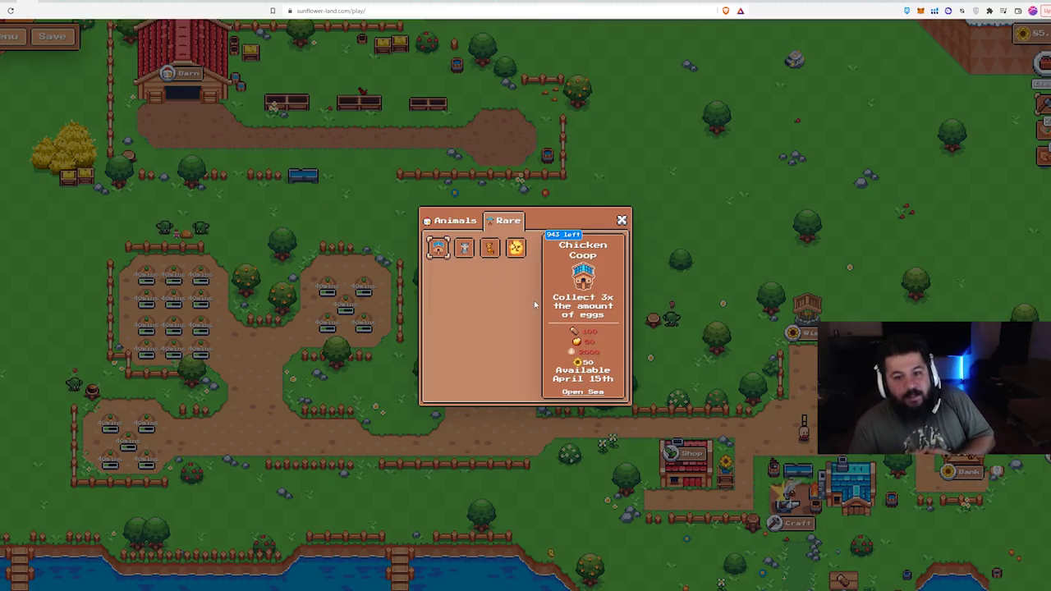
left_click(646, 300)
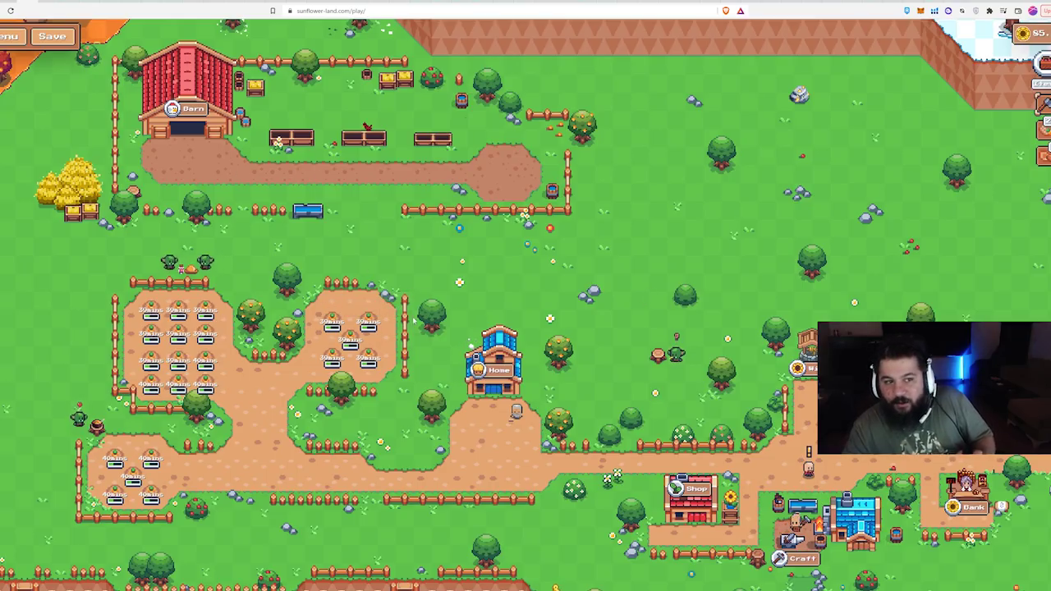
left_click_drag(241, 414, 161, 209)
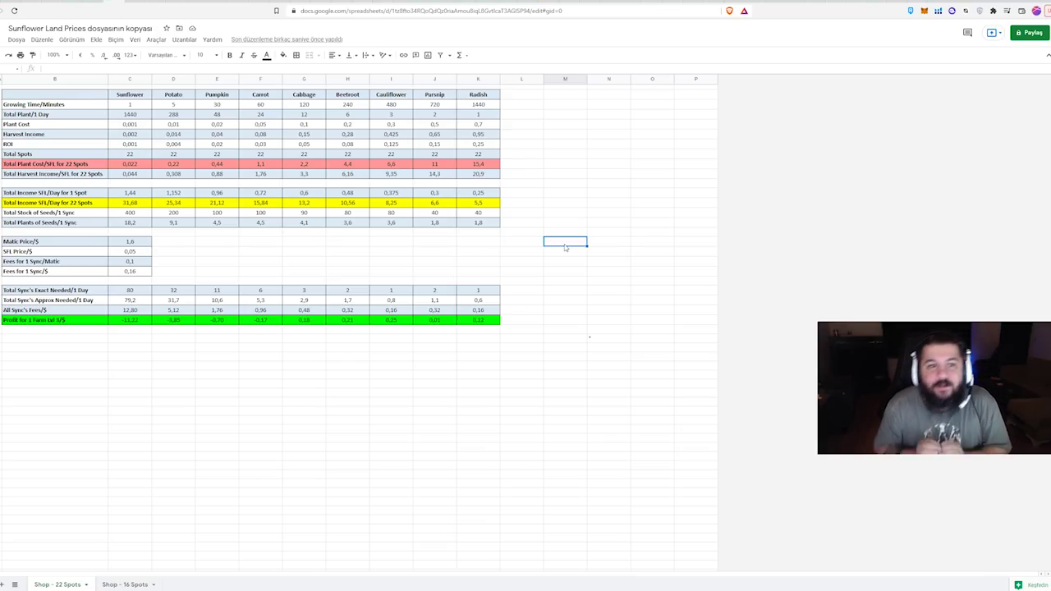
Switch back to the Sunflower Land game and check the farmer's skill levels at the Home building.
key("ctrl+Tab")
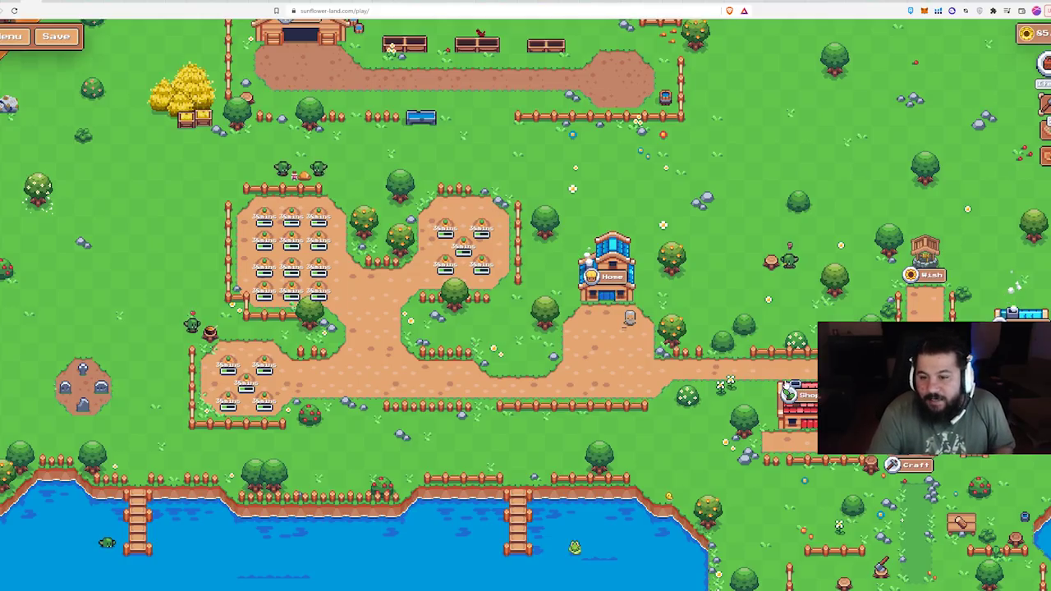
left_click(594, 290)
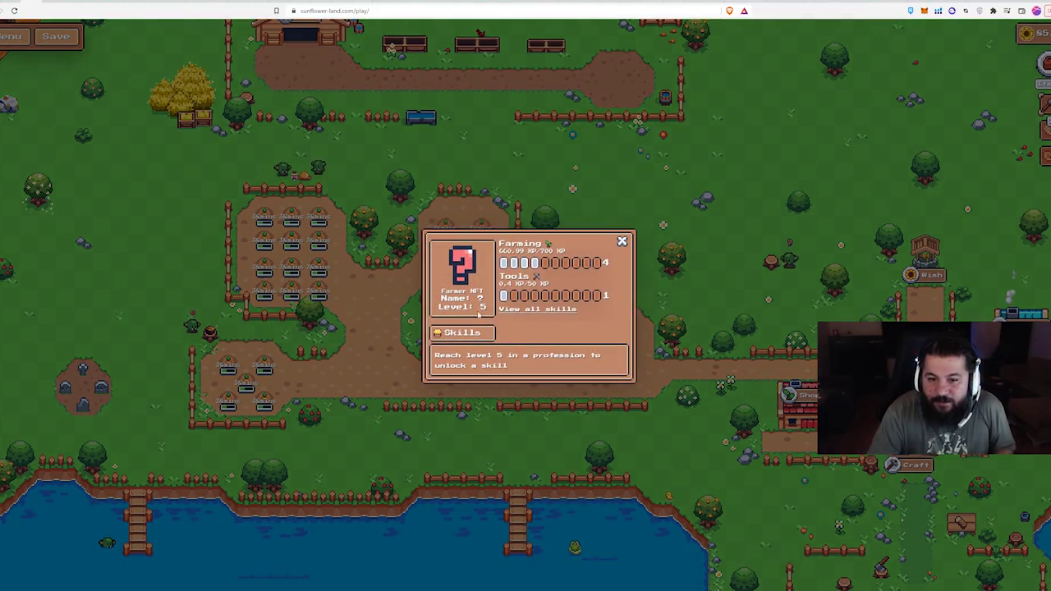
left_click(622, 242)
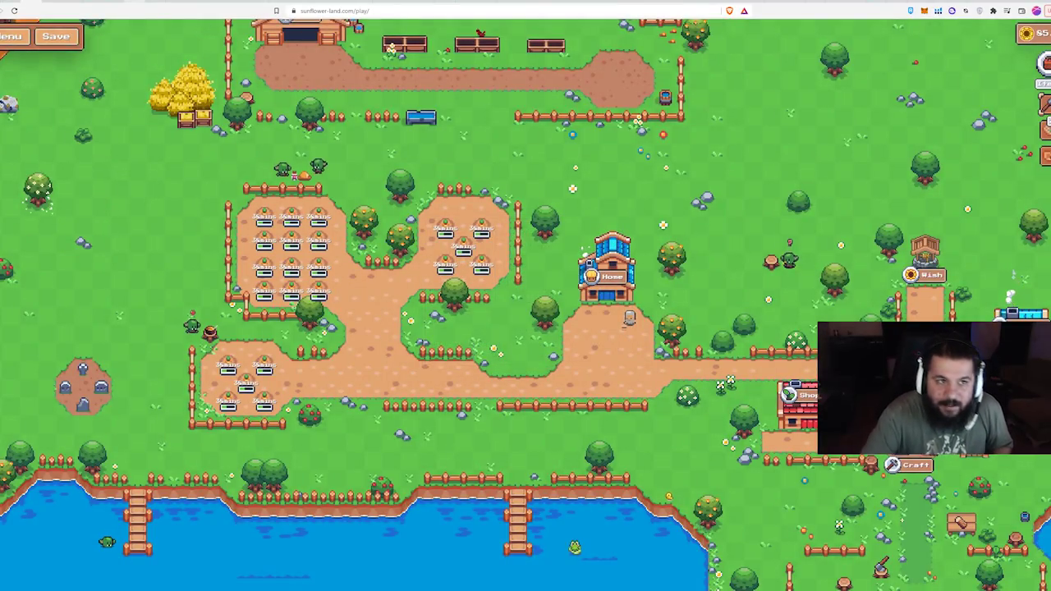
Switch to the Sunflower Land prices spreadsheet and undo the last SFL price change.
key("ctrl+Tab")
left_click(557, 232)
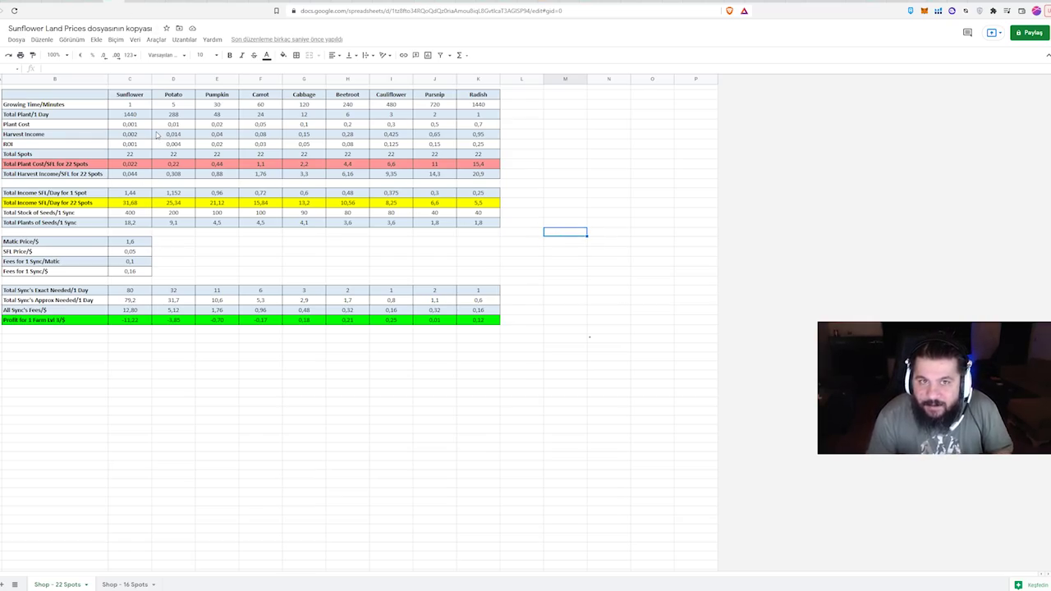
key("ctrl+z")
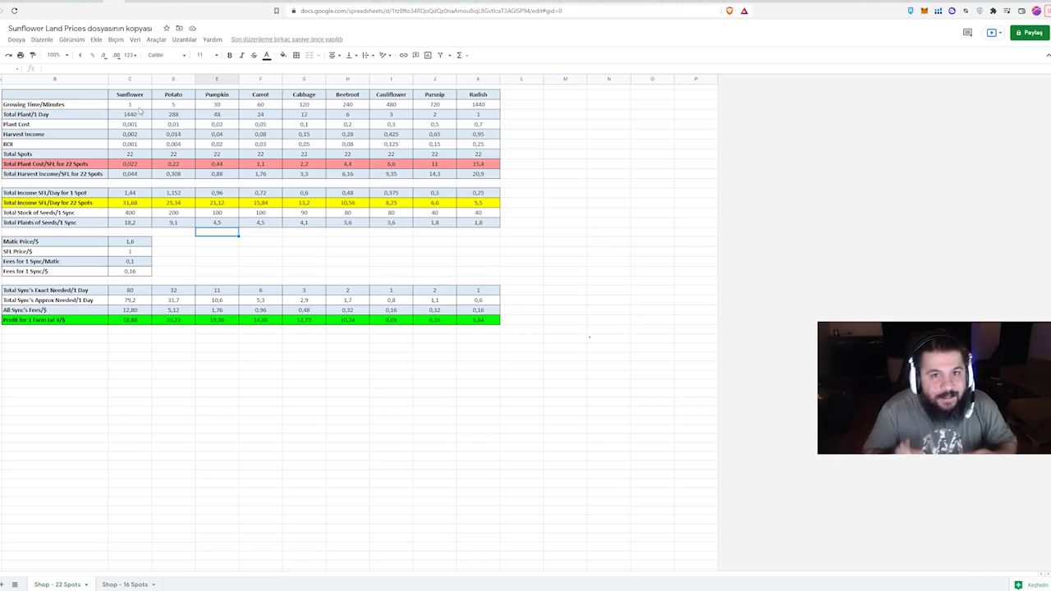
Examine the crop table row by row, from the crop names and growing times through the total harvest income for 22 spots.
left_click_drag(129, 94, 478, 99)
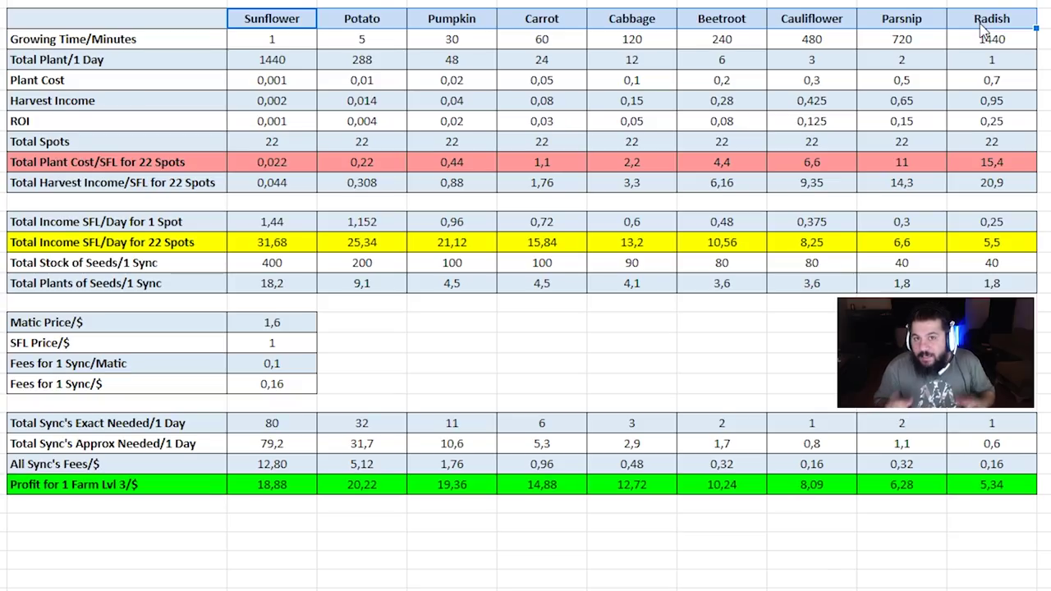
left_click(255, 43)
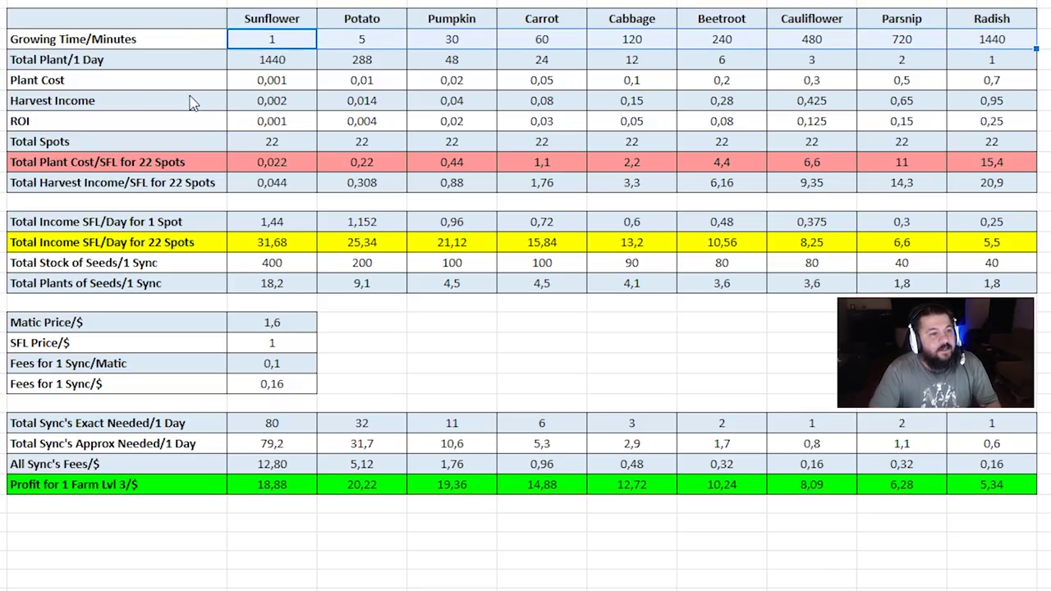
left_click_drag(272, 59, 954, 65)
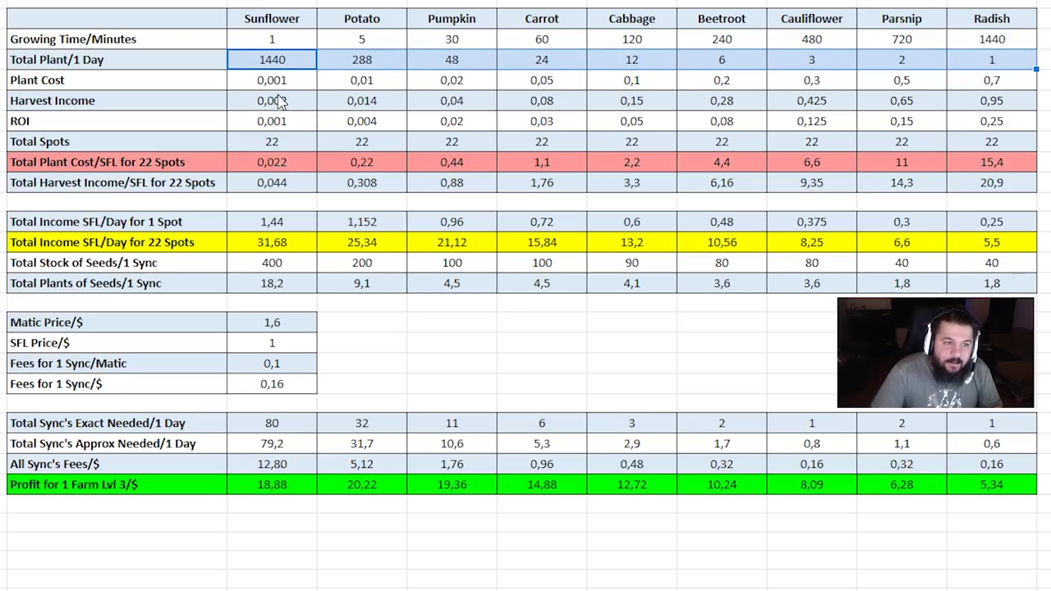
left_click_drag(272, 82, 940, 82)
left_click_drag(246, 102, 961, 106)
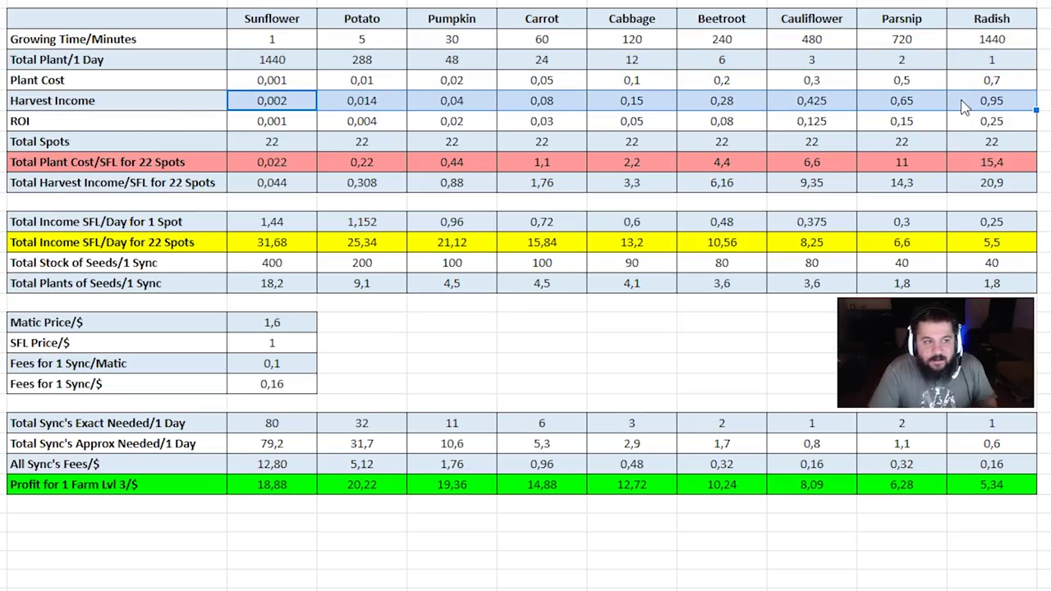
left_click_drag(261, 123, 335, 131)
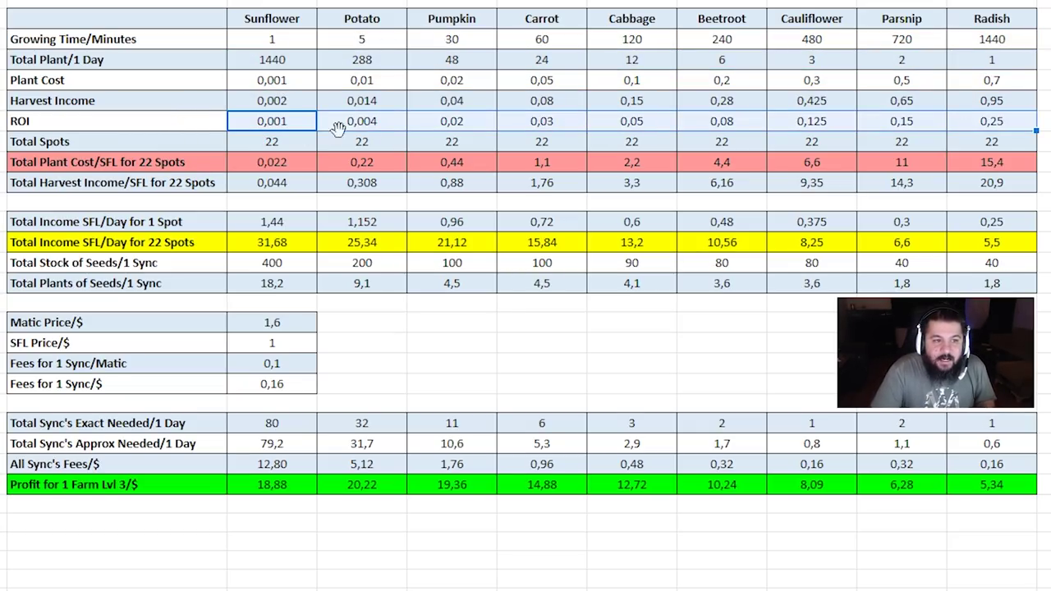
left_click_drag(271, 142, 975, 153)
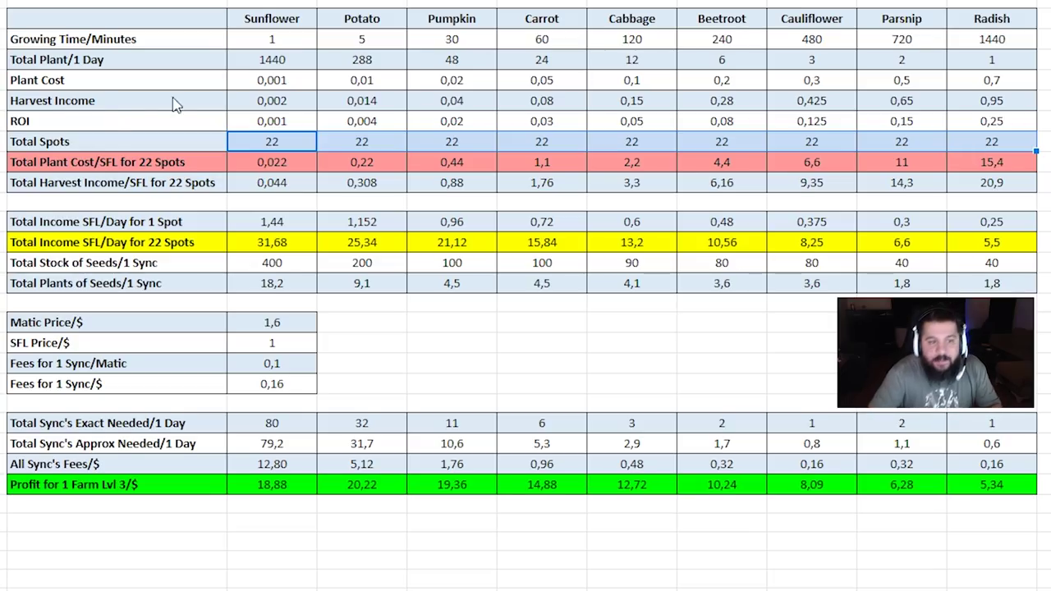
left_click_drag(267, 162, 990, 164)
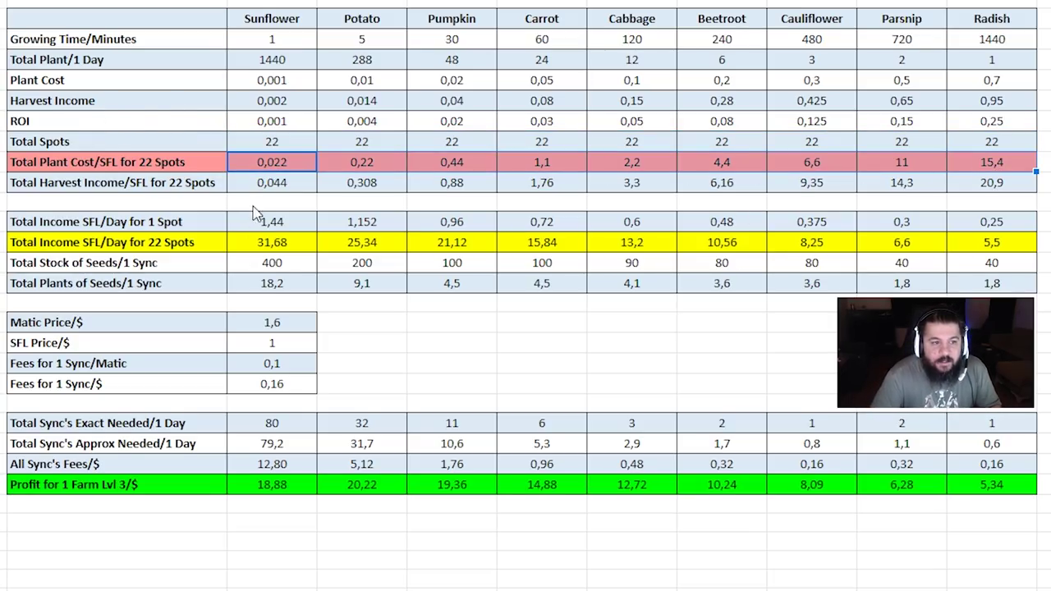
left_click_drag(272, 182, 971, 189)
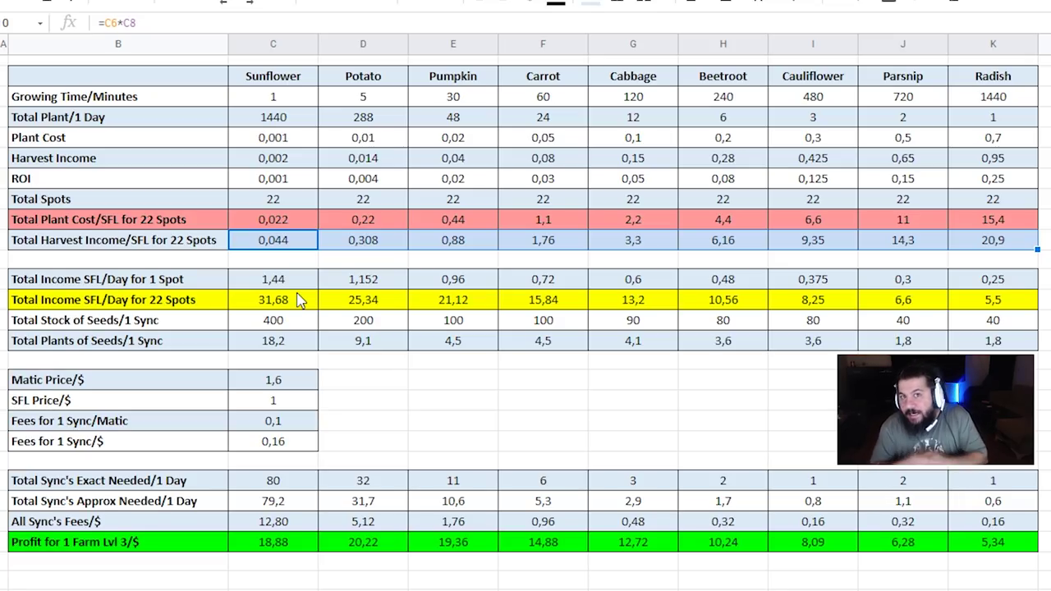
Examine the Sunflower column's exact number of syncs needed per day and its total sync fees.
left_click(283, 486)
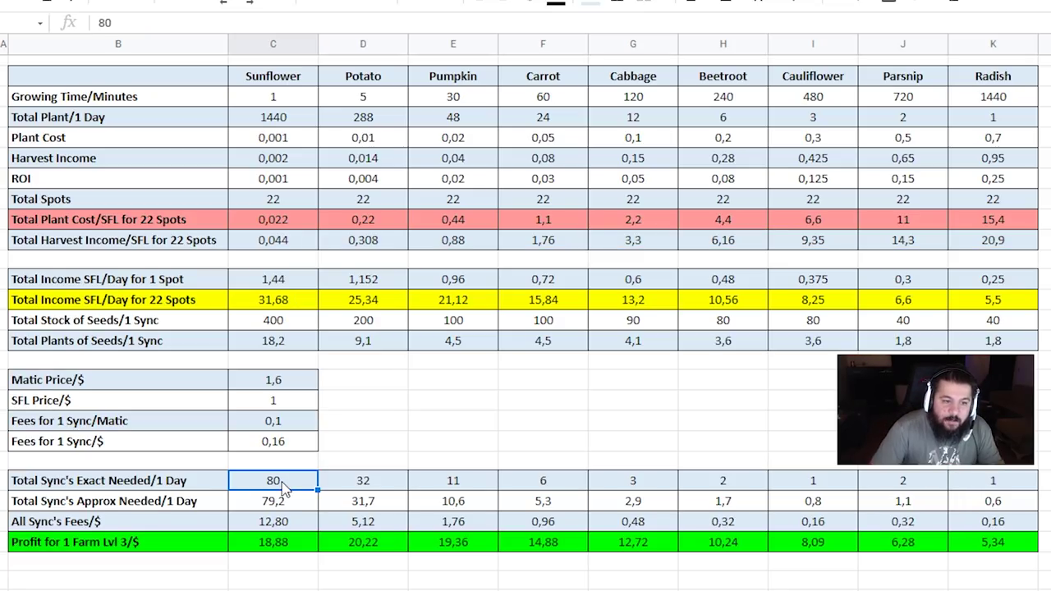
left_click(298, 85)
left_click(296, 486)
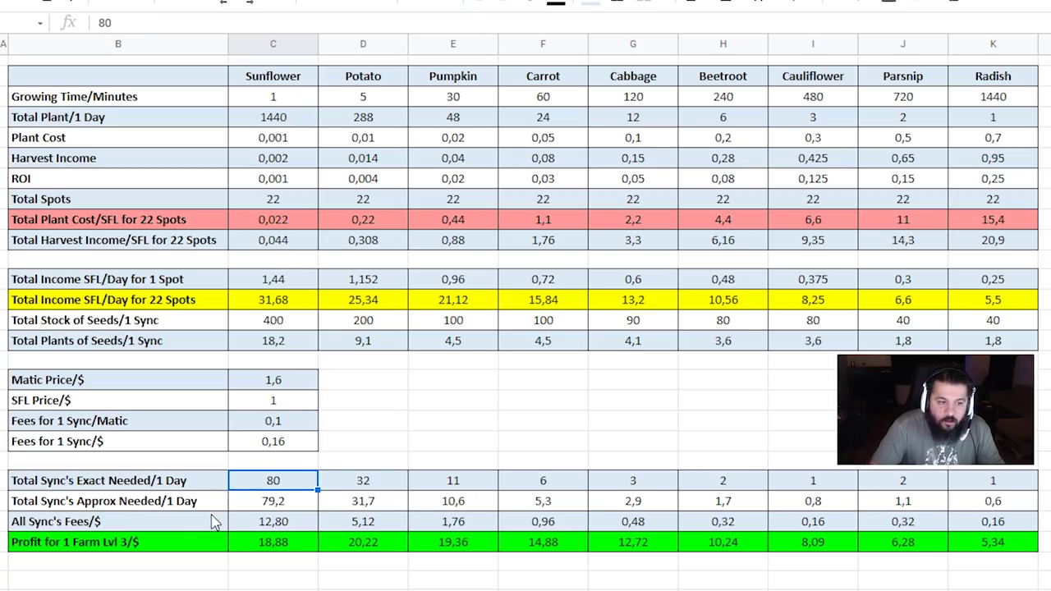
left_click(272, 525)
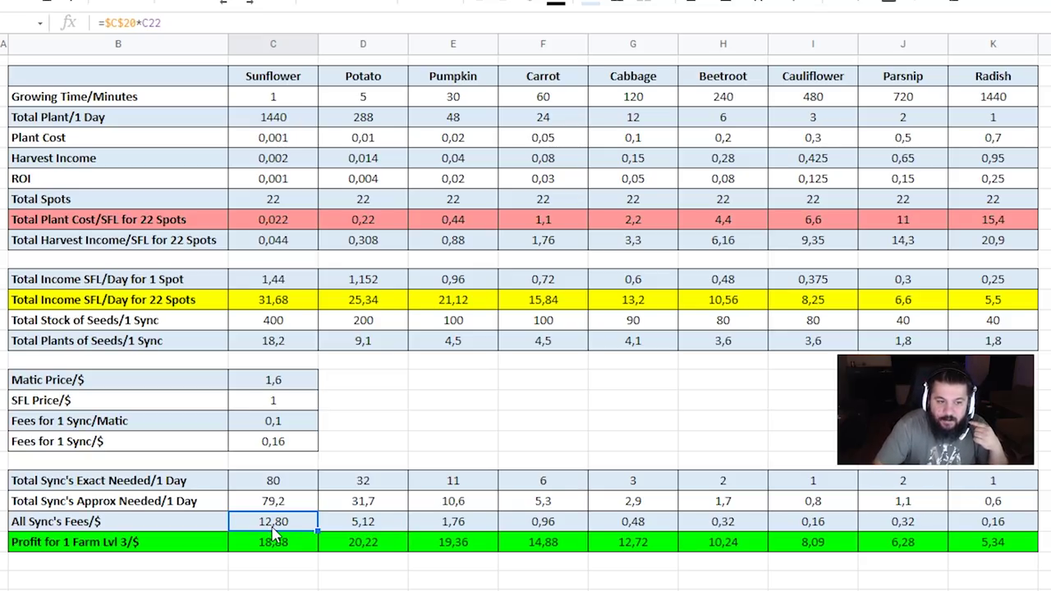
Compare the level 3 farm profit of each crop from Sunflower through Parsnip.
left_click(292, 542)
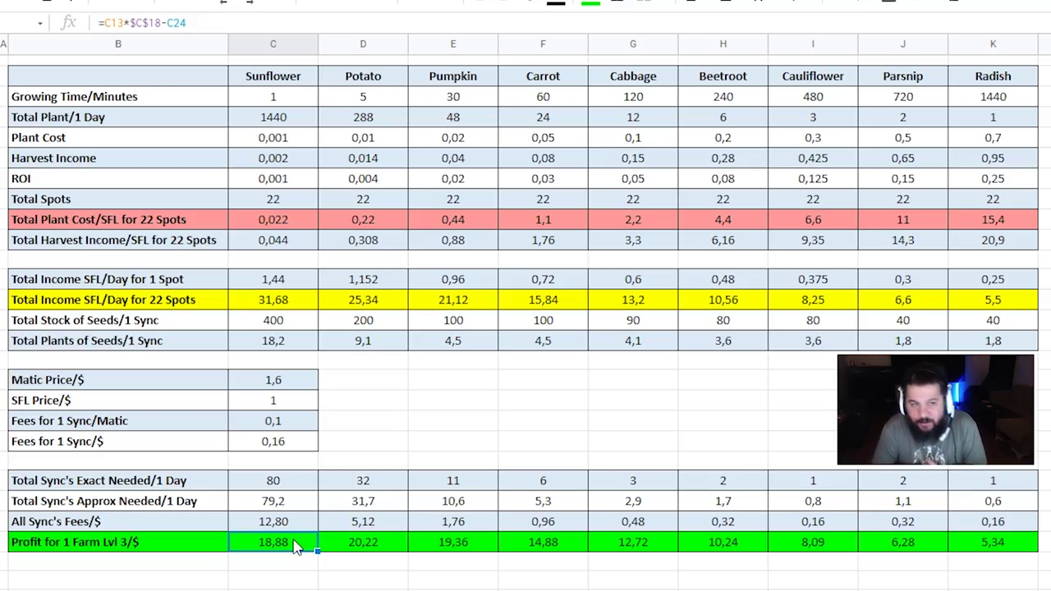
left_click(336, 555)
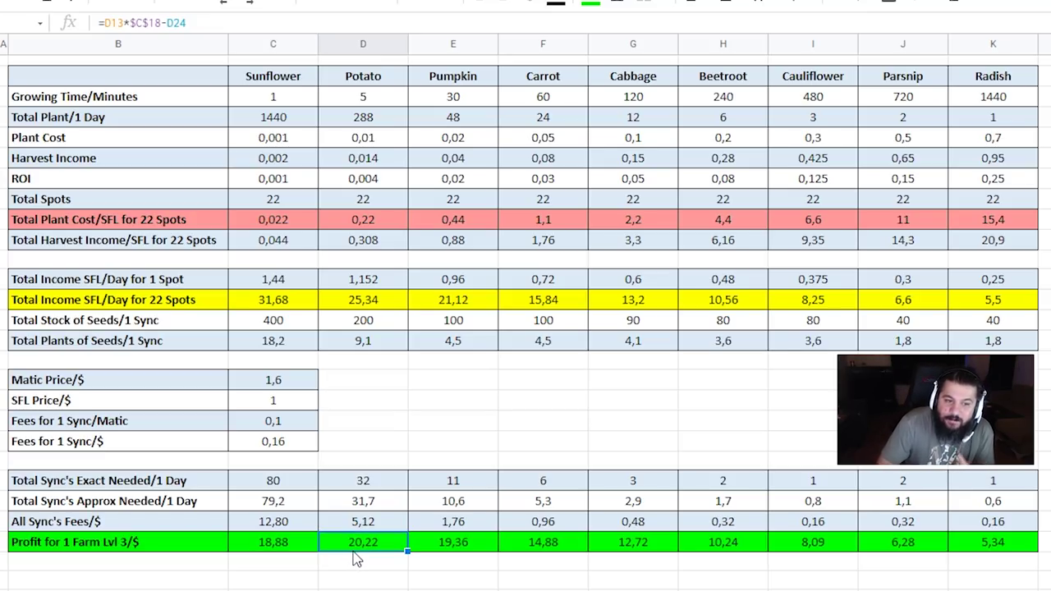
left_click(463, 548)
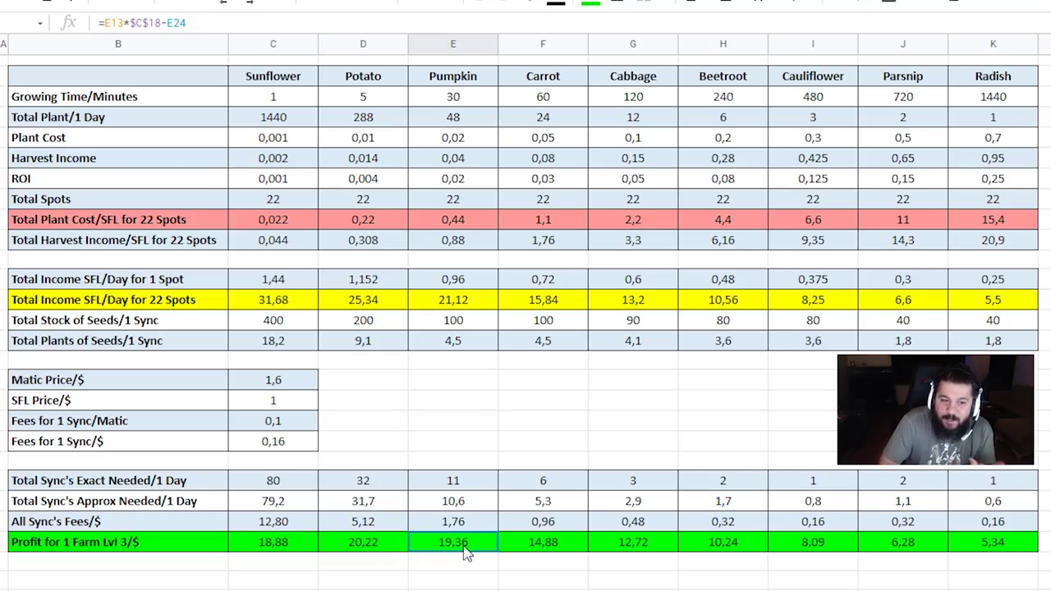
left_click(567, 546)
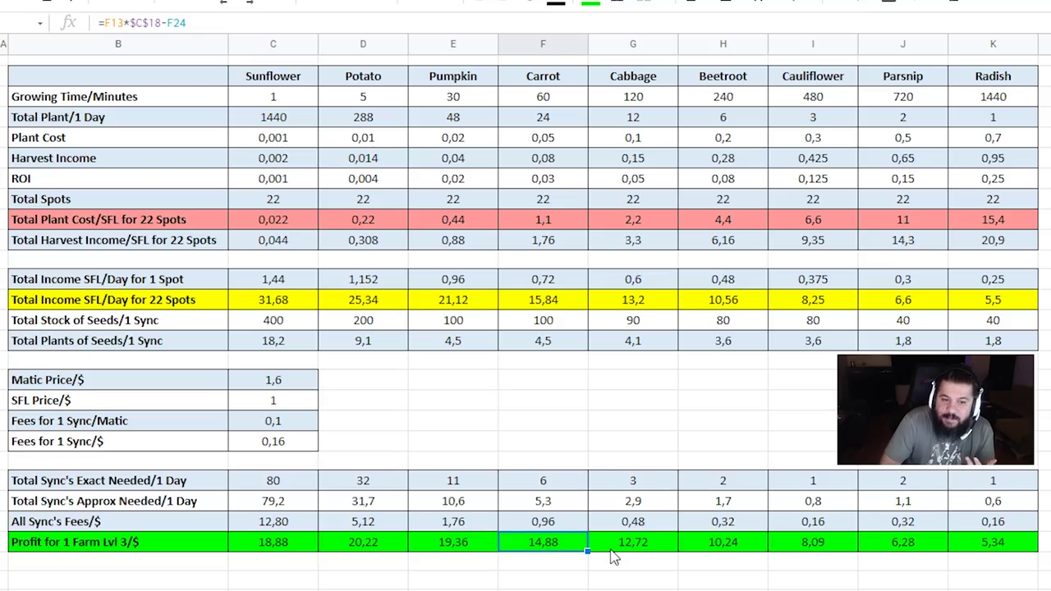
left_click(614, 552)
left_click(736, 551)
left_click(854, 548)
left_click(903, 546)
Set the SFL price to 0,5 dollars.
left_click(274, 399)
type("0,5")
key("Return")
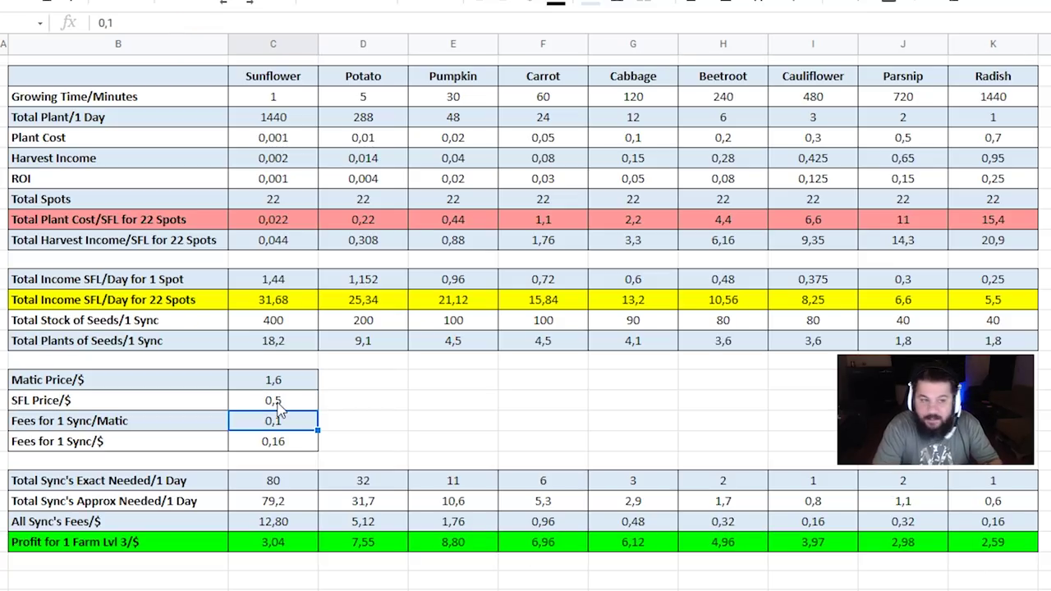
Compare the farm profits for Sunflower, Potato and Pumpkin at the SFL price of 0,5.
left_click(292, 542)
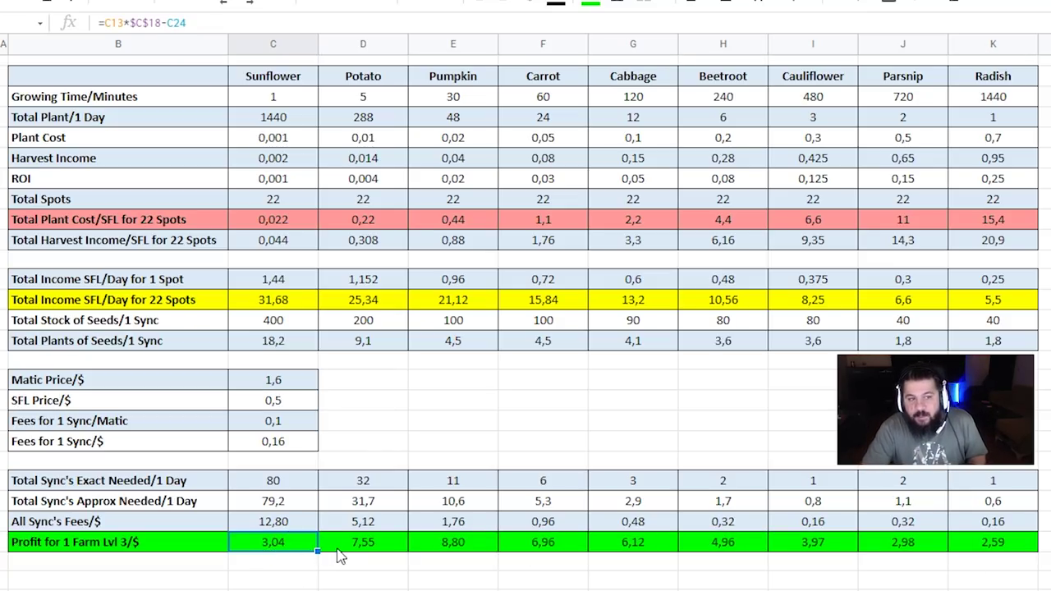
left_click(393, 549)
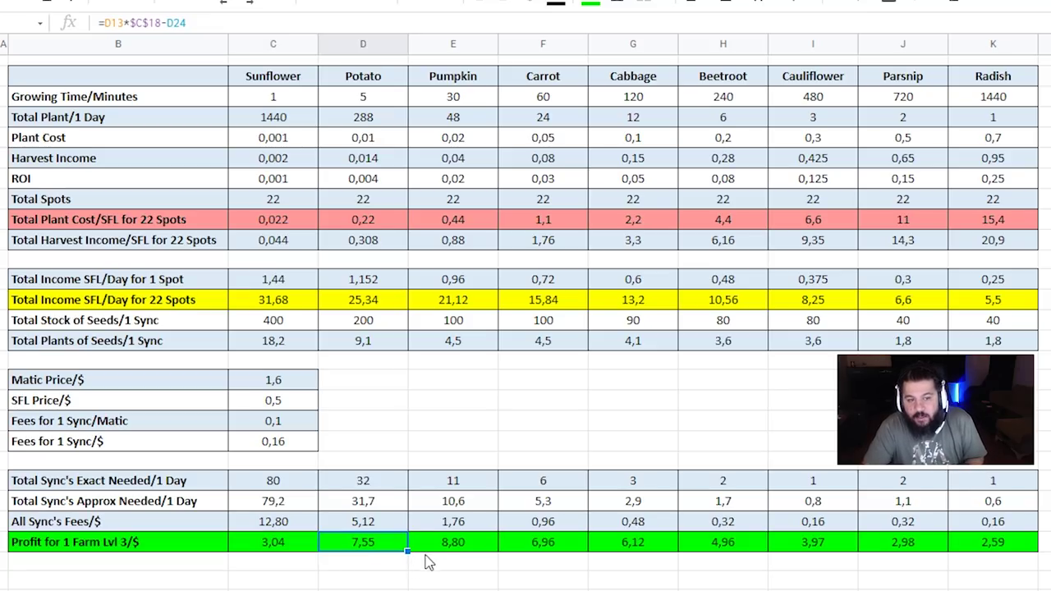
left_click(470, 557)
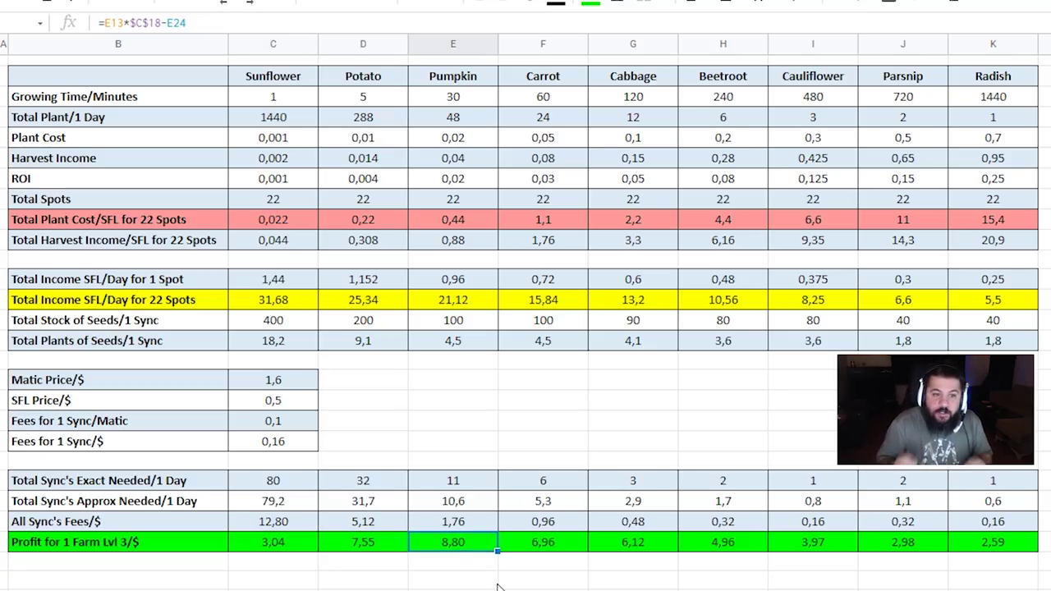
left_click(399, 575)
left_click(460, 564)
left_click(508, 563)
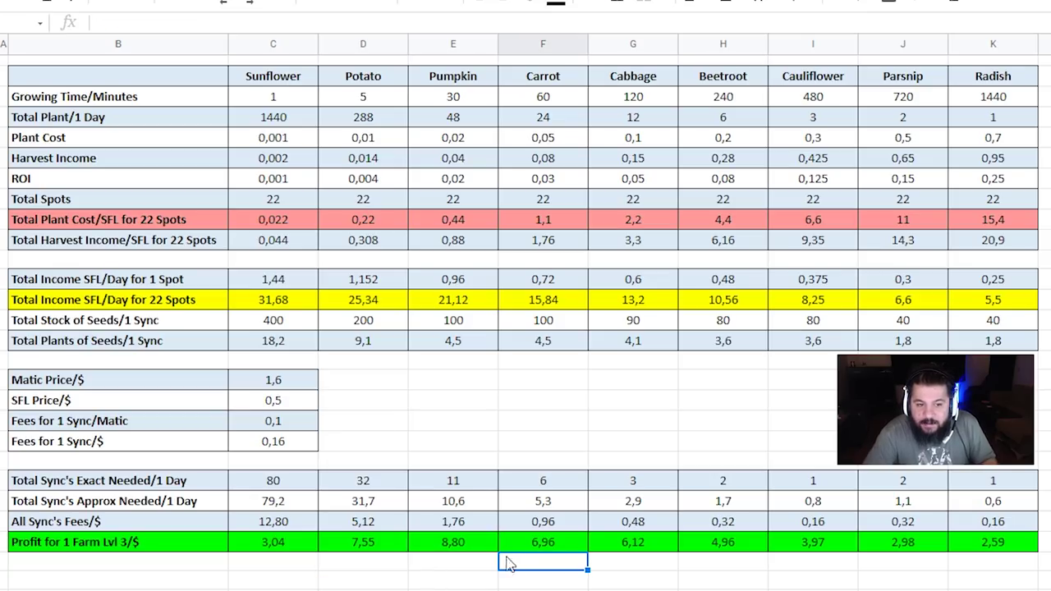
left_click(477, 549)
key("shift+Left")
key("shift+Left")
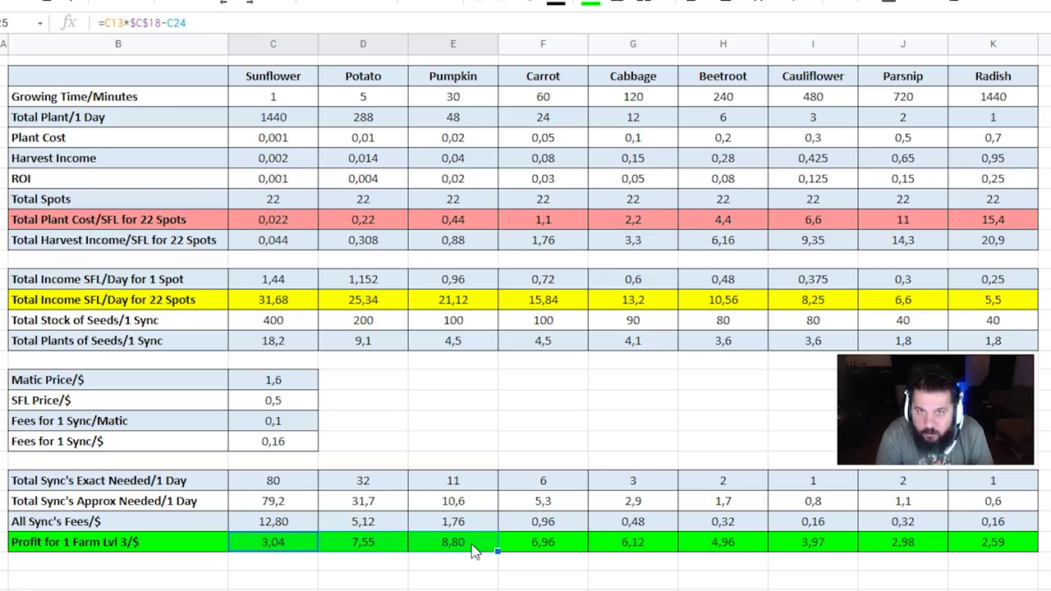
Set the SFL price to 100 dollars.
left_click(294, 400)
type("100")
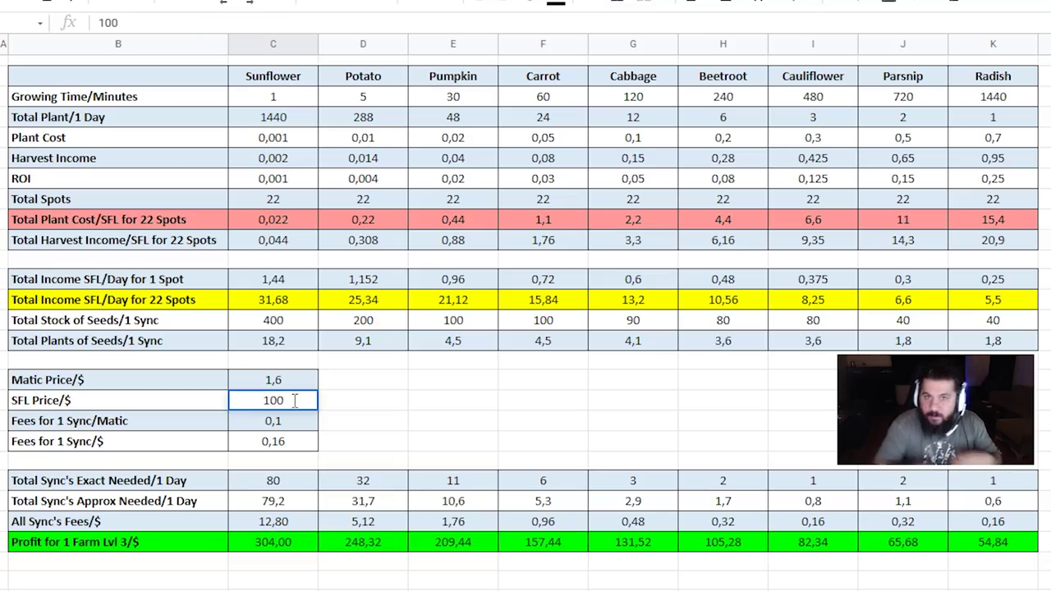
key("Return")
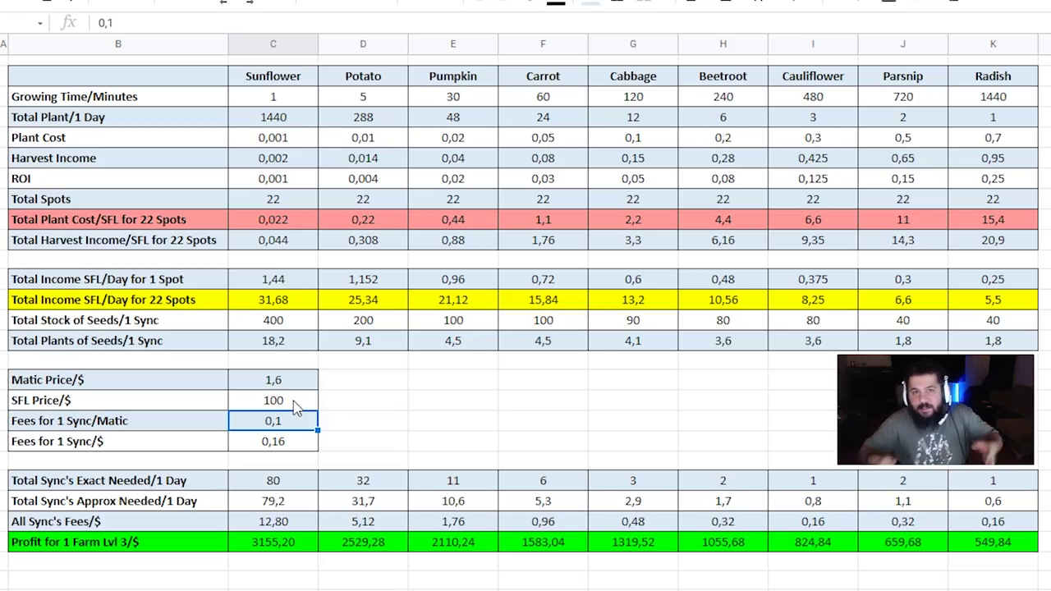
Check the Sunflower and Potato farm profits at the SFL price of 100.
left_click(295, 408)
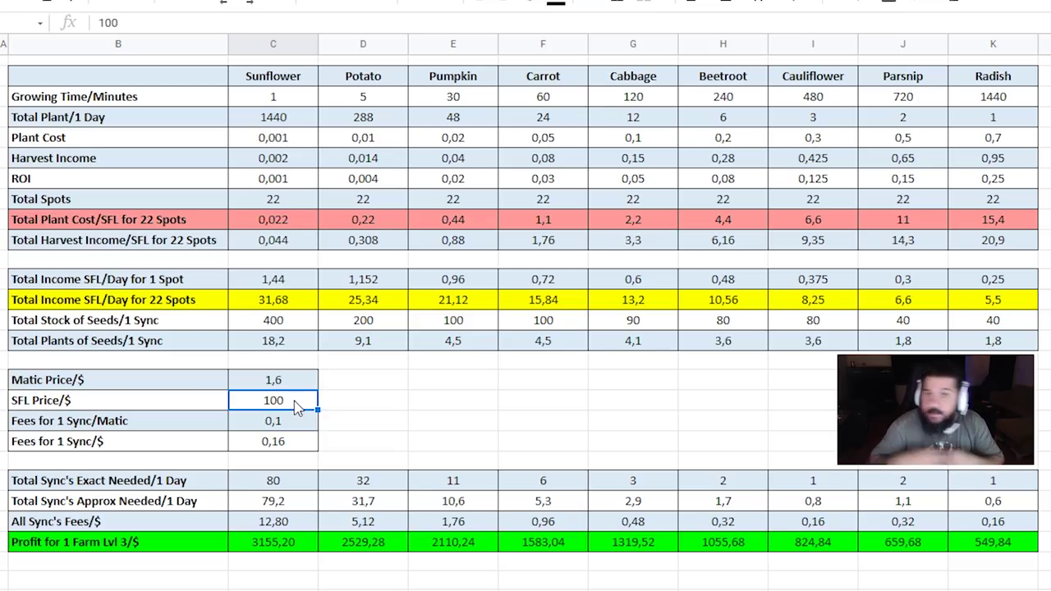
left_click(274, 548)
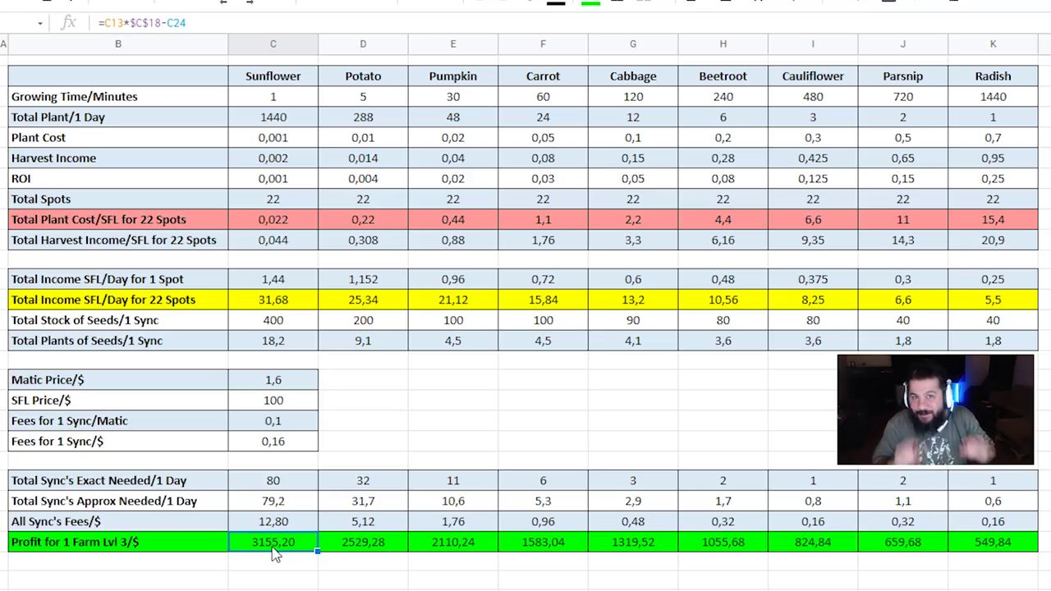
left_click(381, 549)
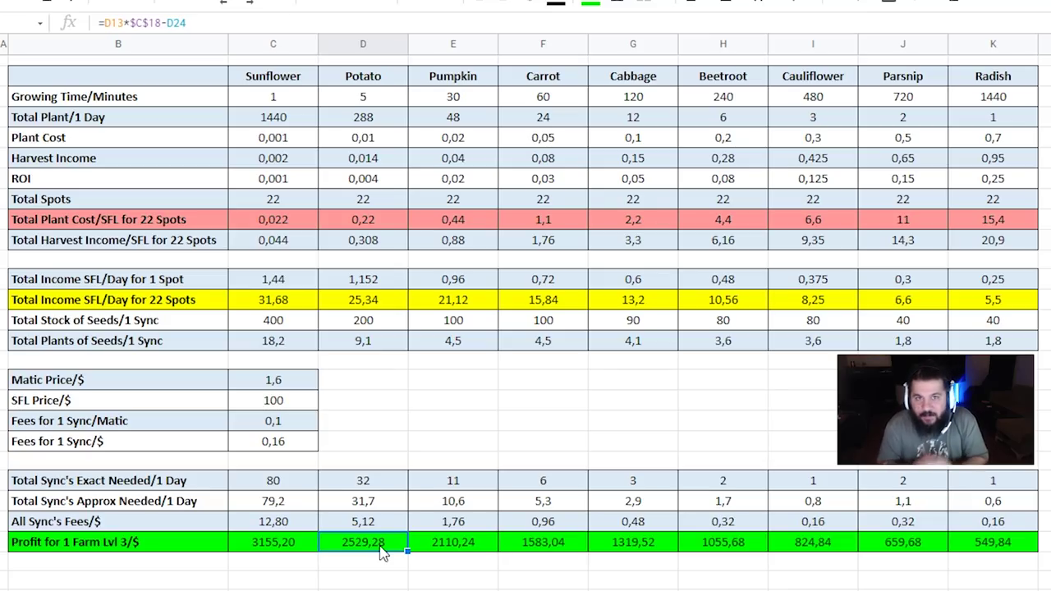
Compare the Potato farm's profit against the Sunflower farm's profit at the SFL price of 100 dollars.
left_click(373, 82)
left_click(365, 538)
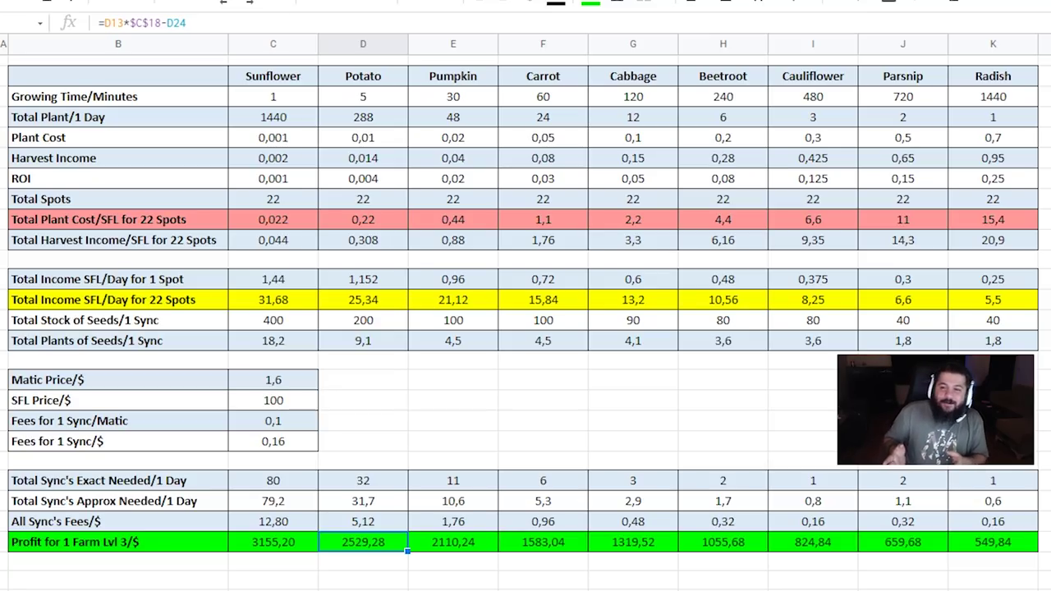
left_click(283, 546)
left_click(359, 546)
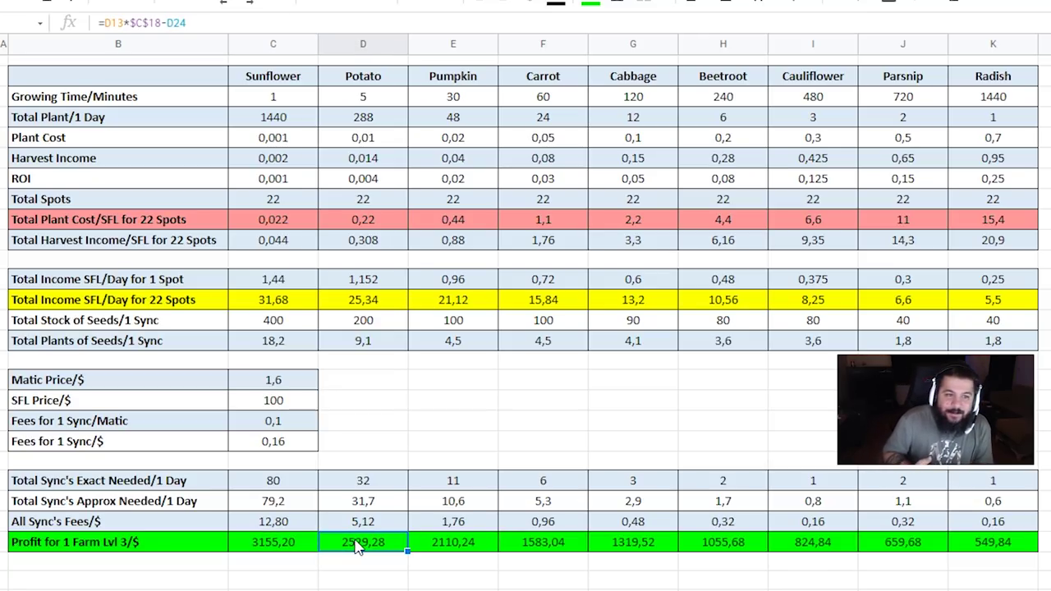
left_click(297, 546)
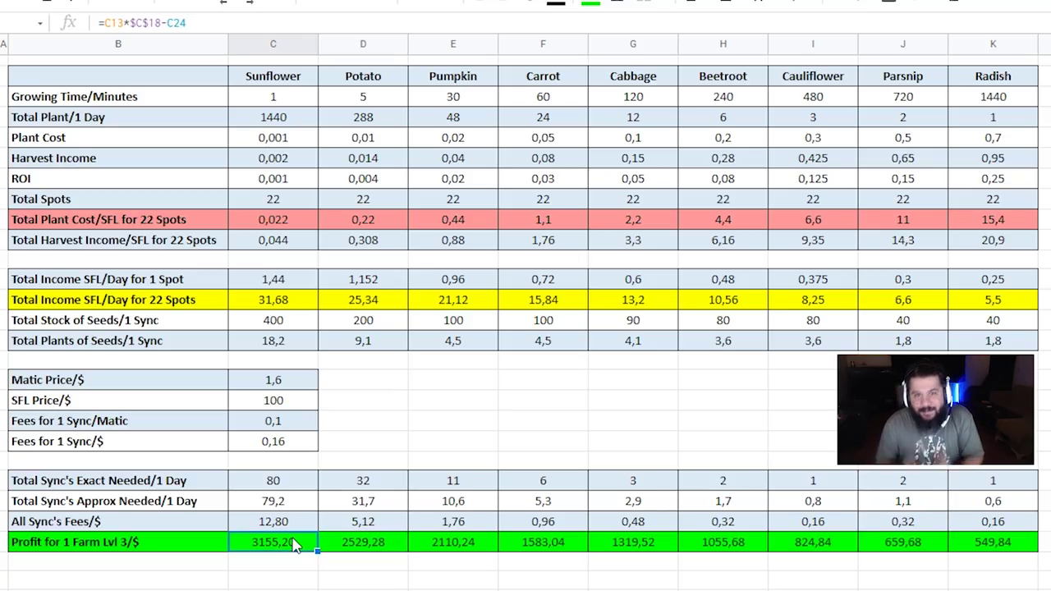
Set the SFL price to 1 dollar.
left_click(297, 403)
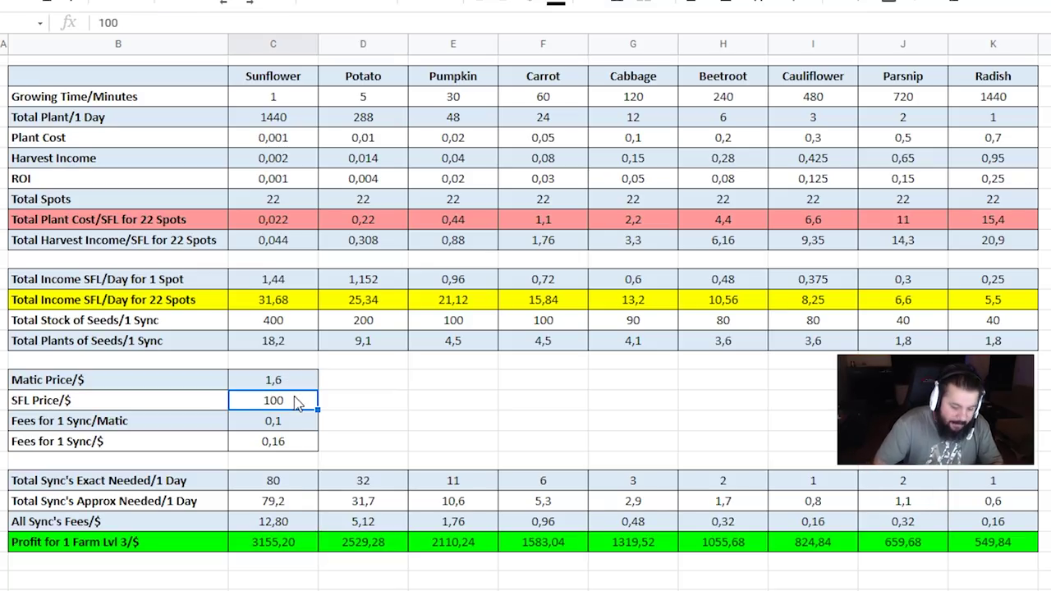
type("1")
key("Return")
left_click(295, 581)
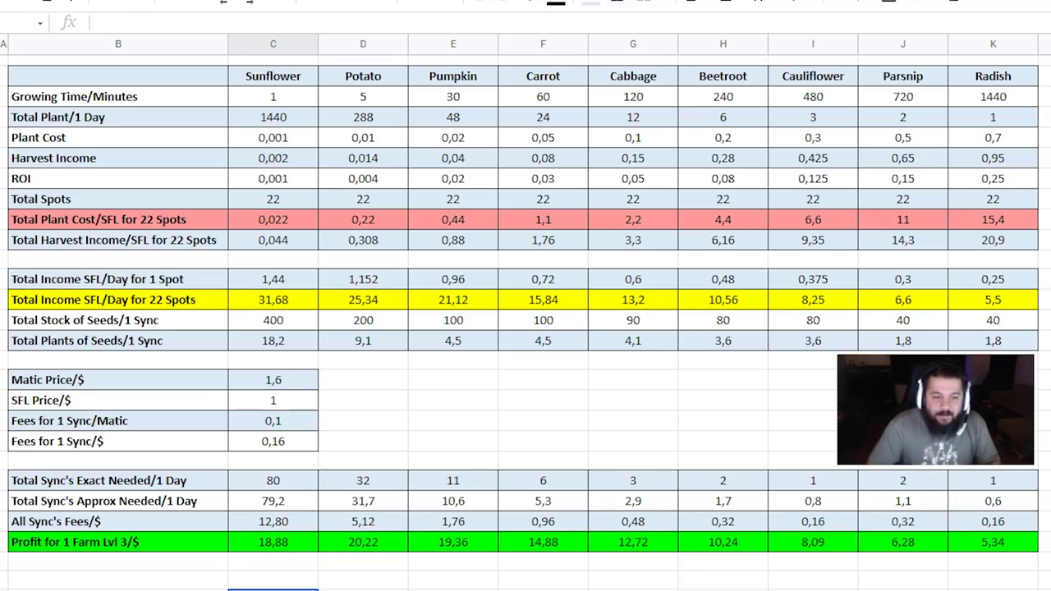
Compare the Sunflower and Potato columns down to their farm profits at the SFL price of 1 dollar.
left_click(292, 544)
left_click_drag(279, 78, 277, 547)
left_click_drag(369, 82, 390, 546)
left_click(333, 567)
left_click(380, 552, "shift")
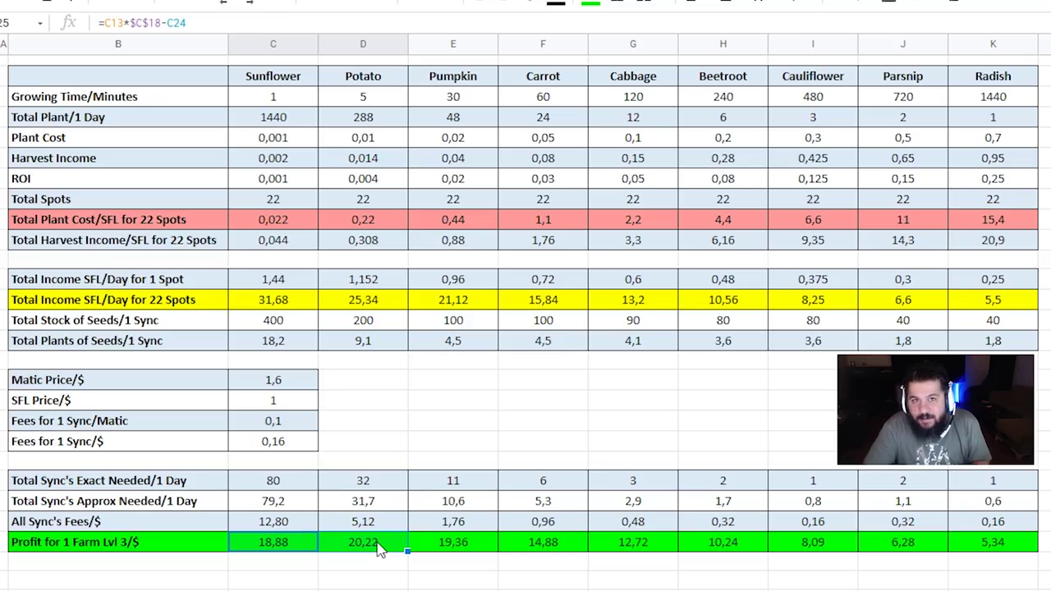
left_click(380, 550)
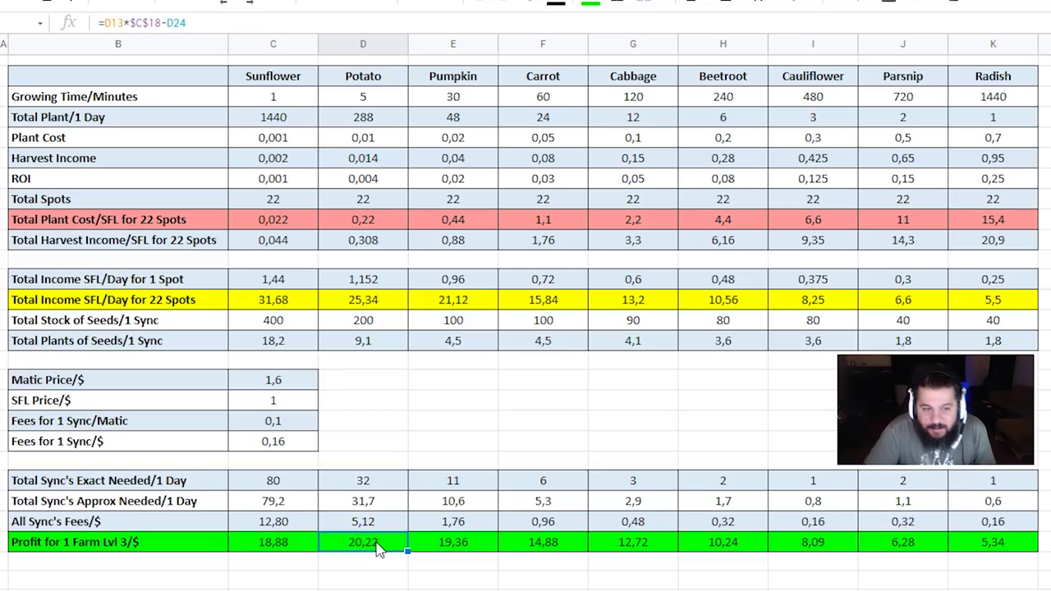
left_click(271, 548)
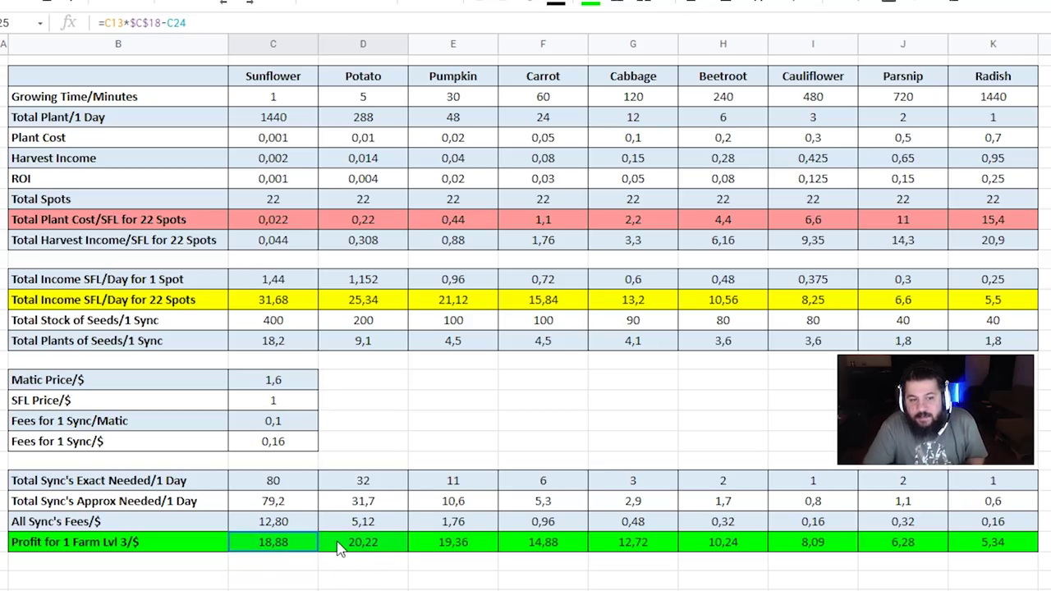
left_click_drag(341, 548, 365, 553)
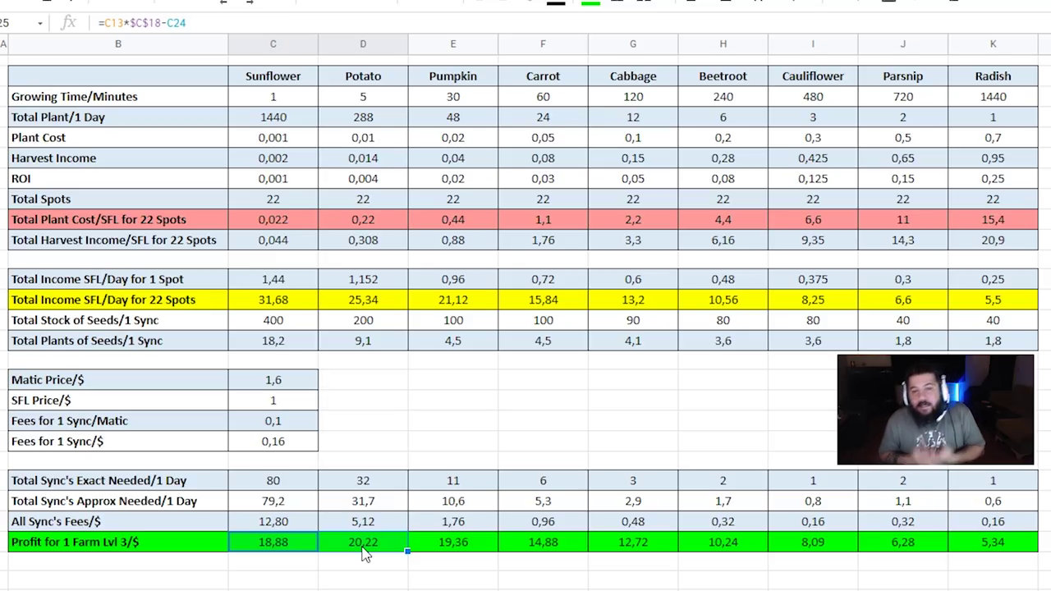
Review the farm profits from Sunflower to Pumpkin, and those of Cabbage and Cauliflower, at the SFL price of 1 dollar.
left_click_drag(279, 546, 471, 554)
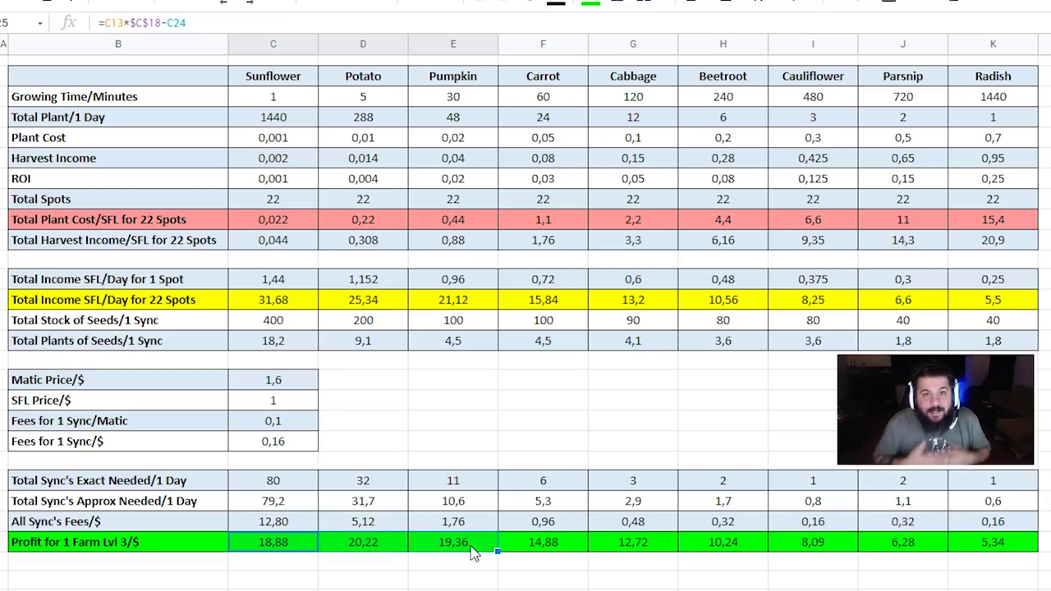
left_click(657, 547)
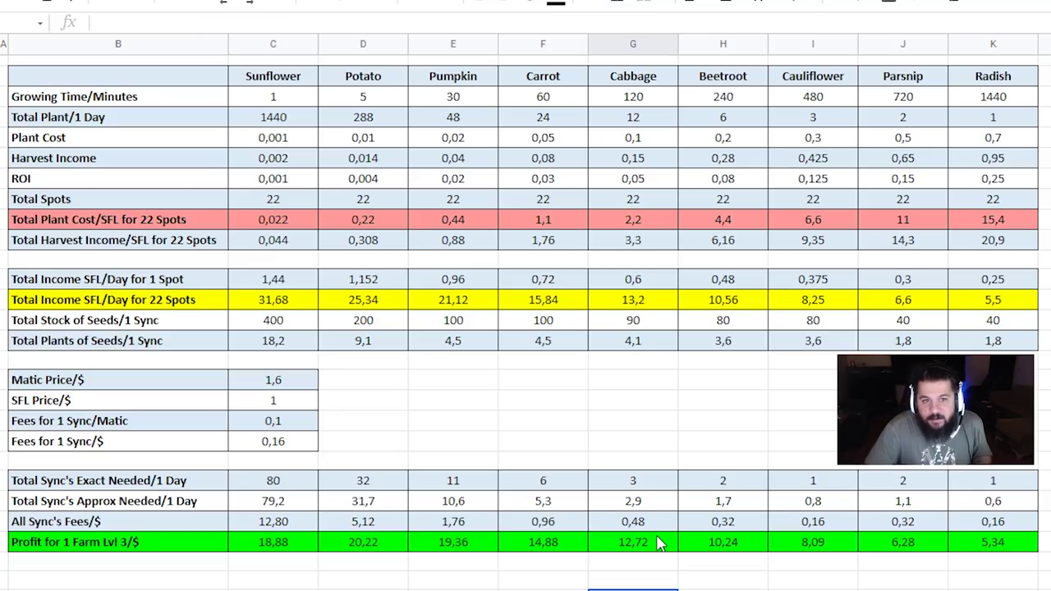
left_click(837, 548)
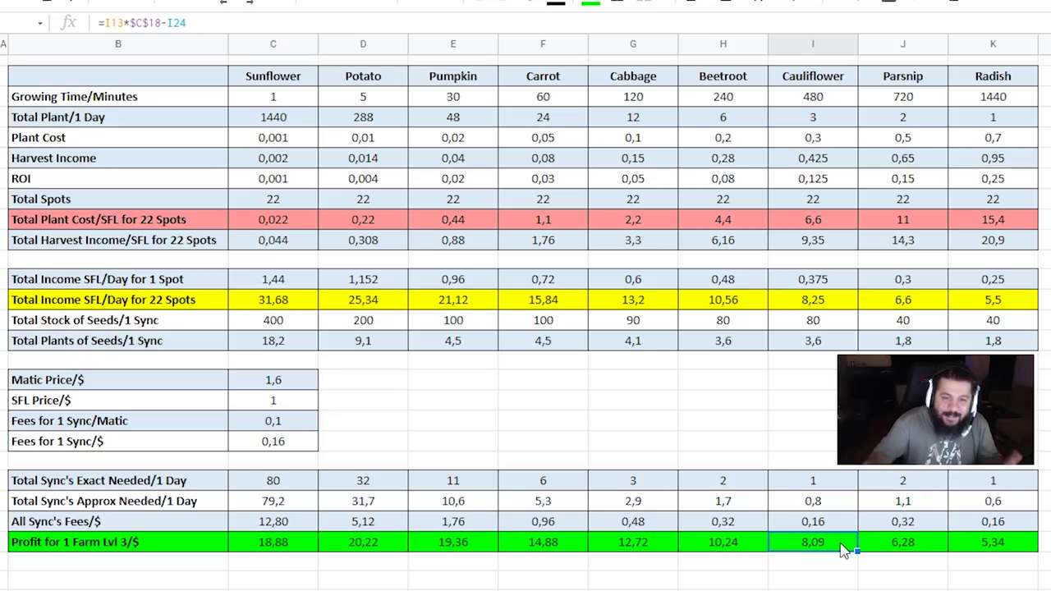
Set the SFL price to 0,1 dollars.
left_click(279, 407)
type("0,1")
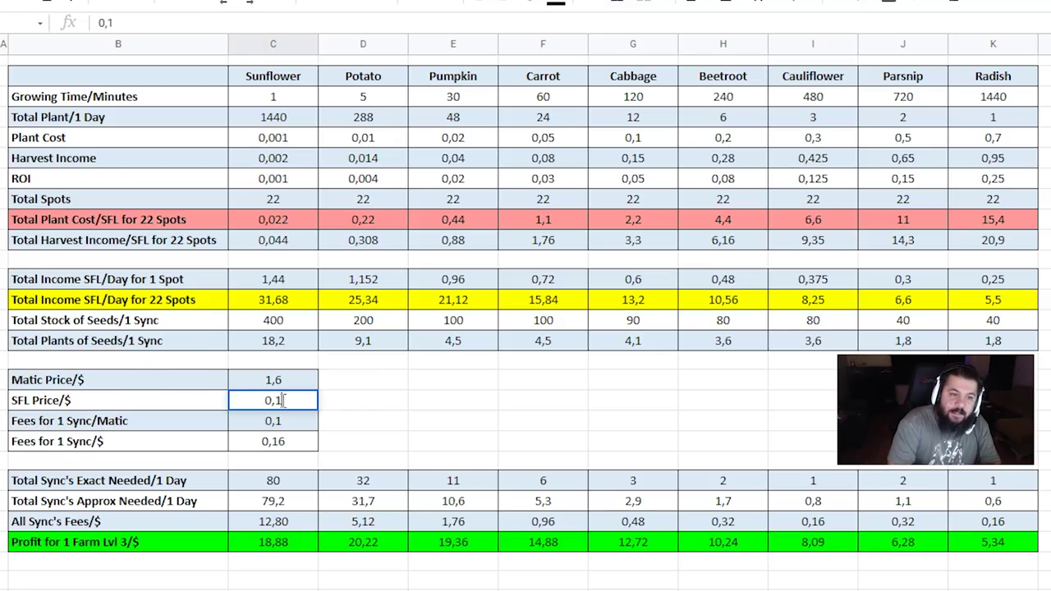
key("Return")
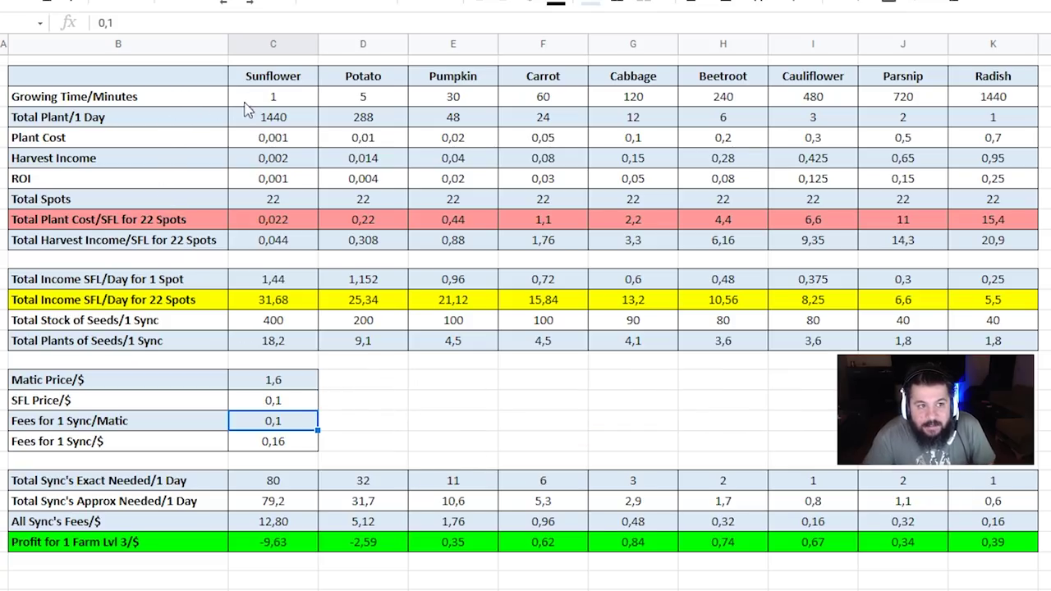
Compare the Sunflower farm's profit with the Pumpkin and Cabbage profits at the SFL price of 0,1 dollars.
left_click(275, 82)
left_click(261, 547)
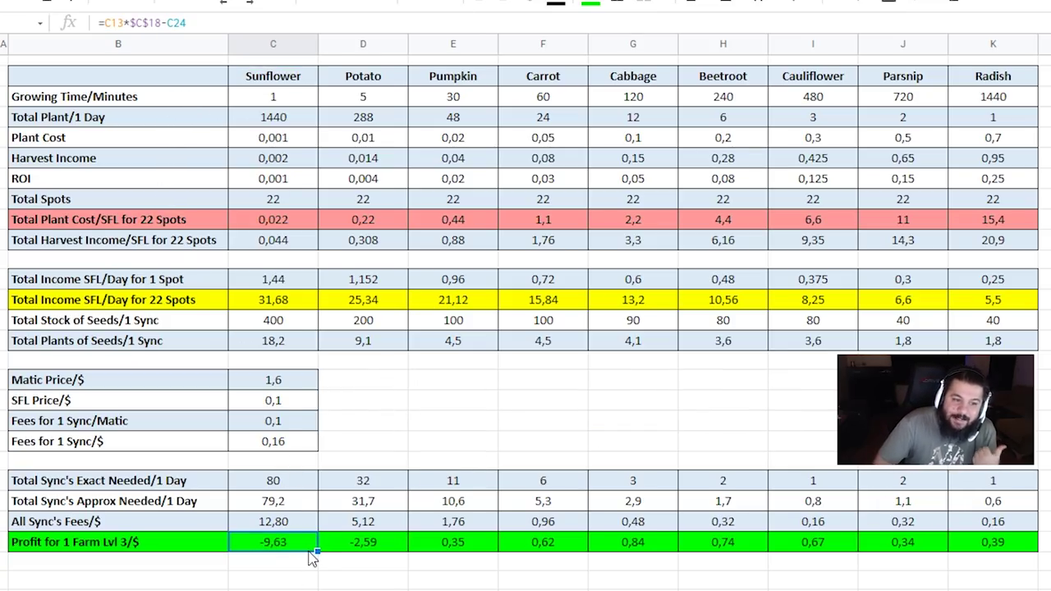
key("Down")
key("Down")
key("Right")
key("Right")
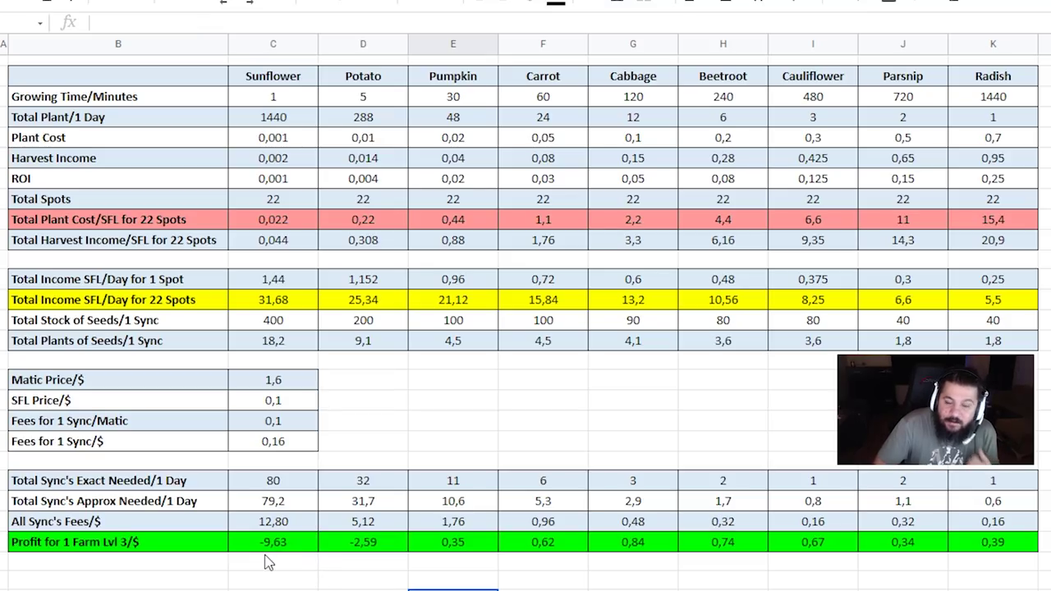
left_click(279, 544)
left_click(437, 544)
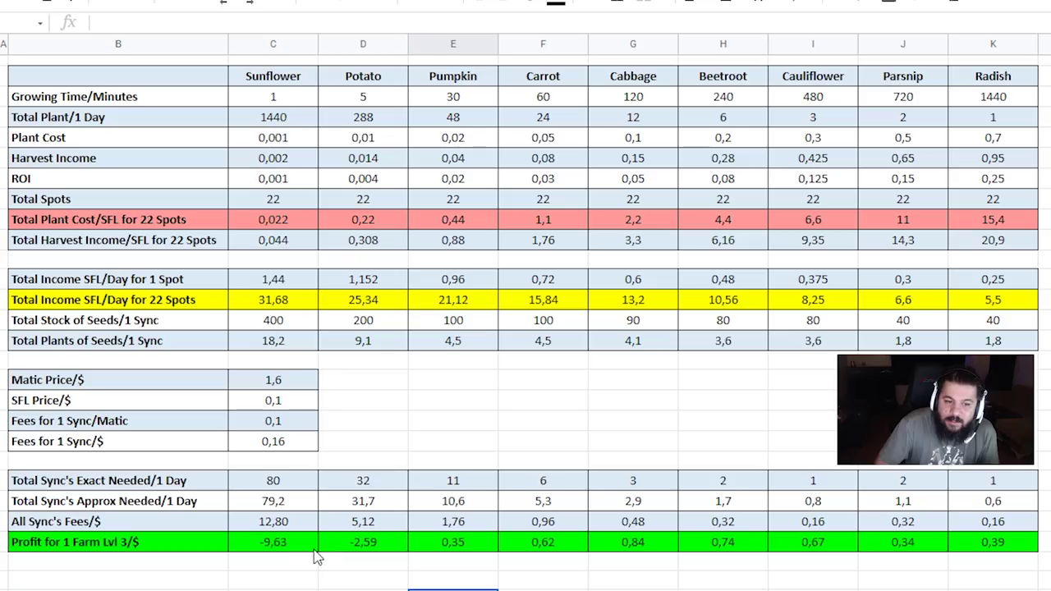
left_click(285, 545)
left_click(620, 543)
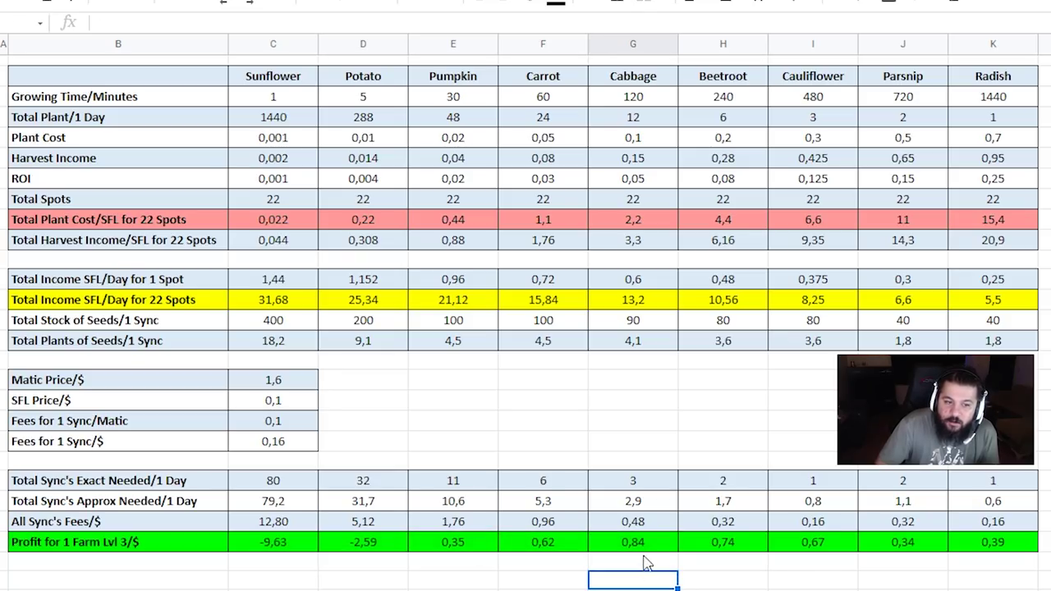